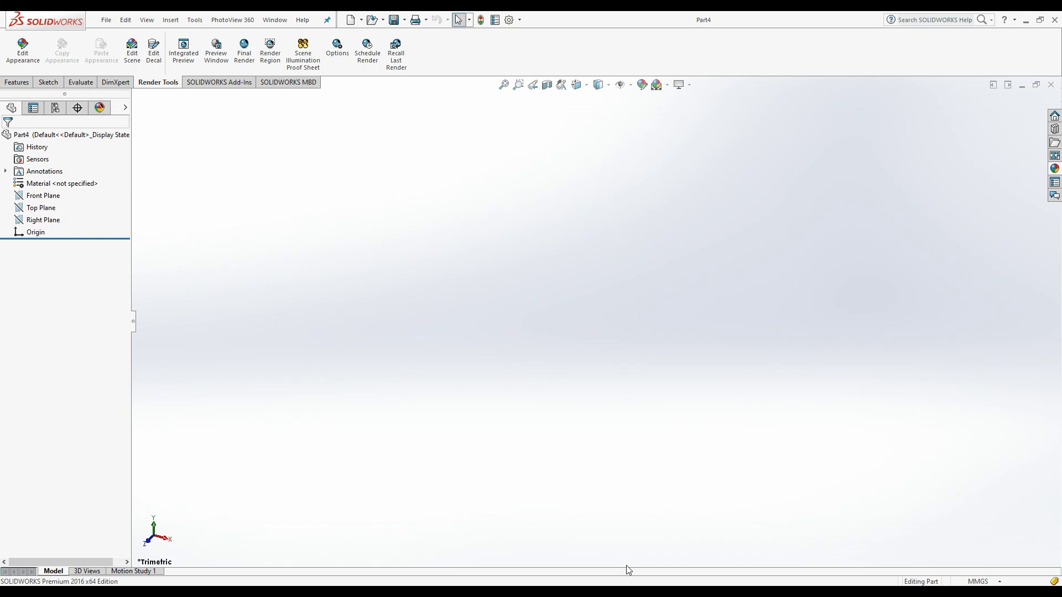
Step: On the Right Plane, draw a vertical centreline upward from the origin
{"action": "left_click", "coordinate": [44, 220]}
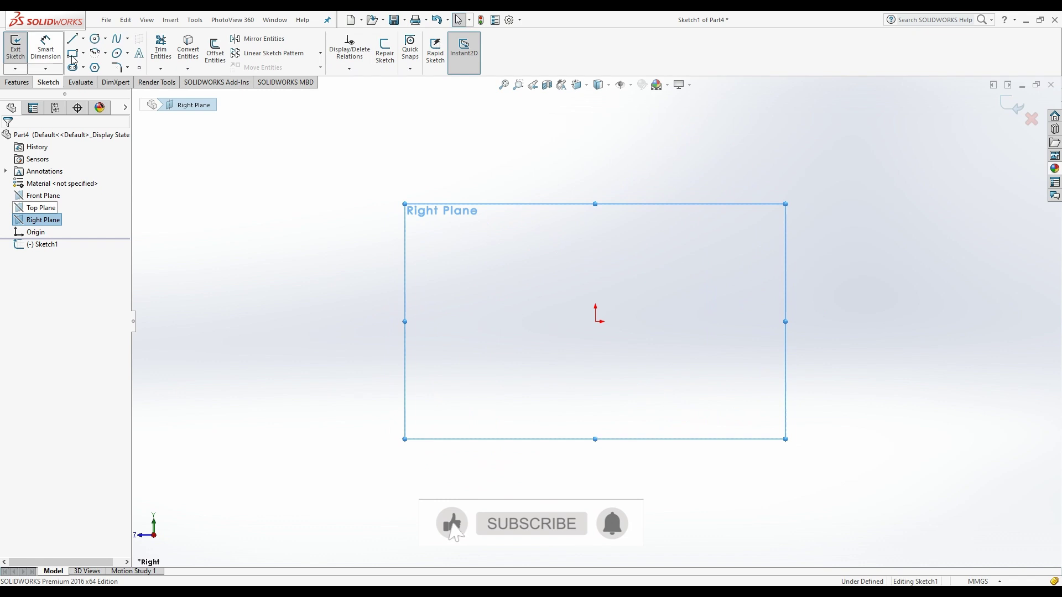
{"action": "left_click", "coordinate": [87, 41]}
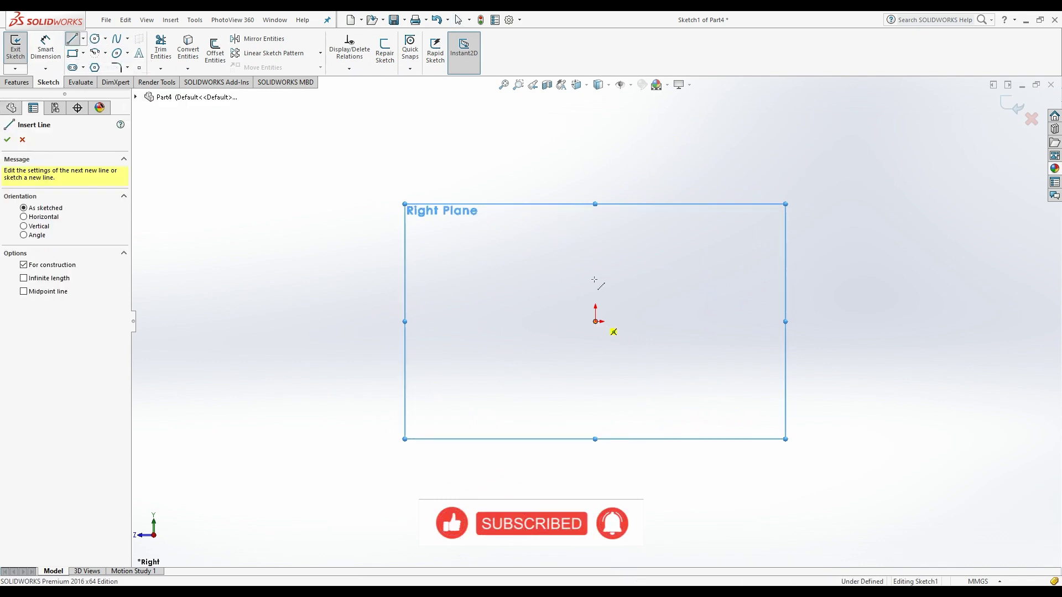
{"action": "left_click", "coordinate": [595, 321]}
{"action": "left_click", "coordinate": [596, 135]}
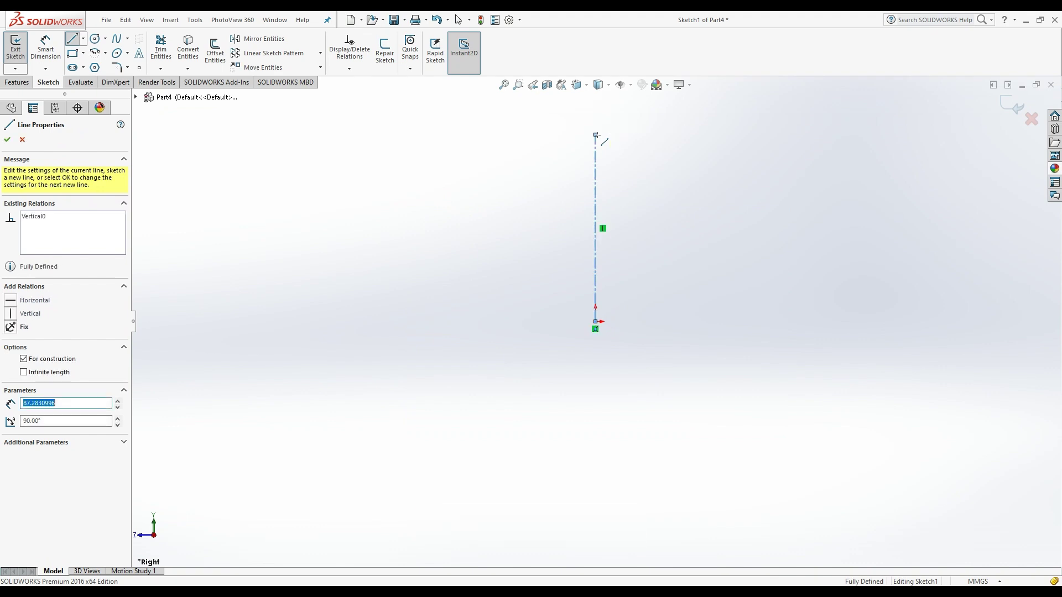
{"action": "key", "text": "Escape"}
{"action": "key", "text": "Escape"}
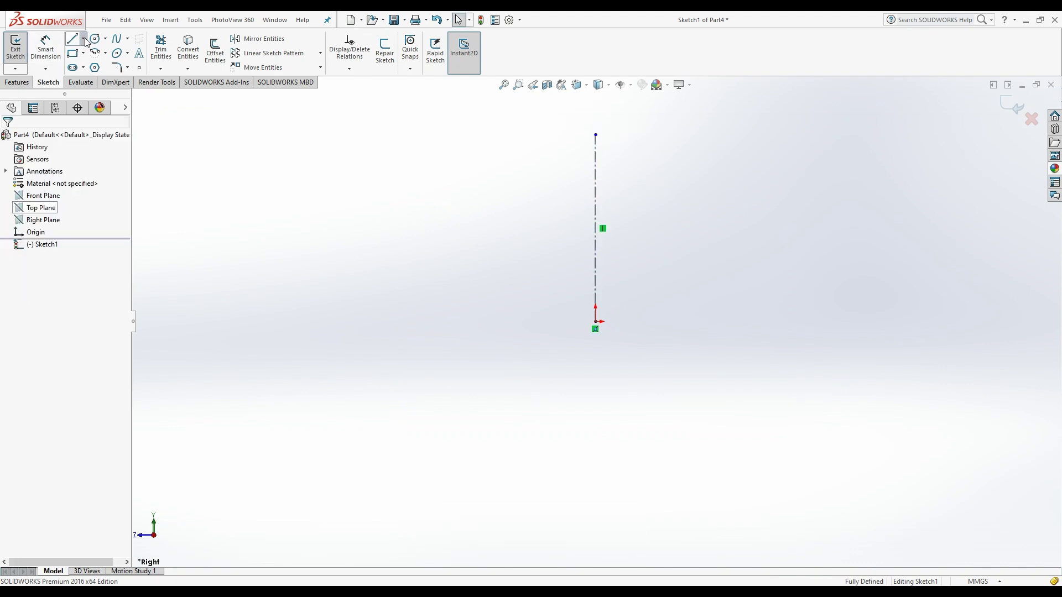
Step: Add a horizontal centreline running right from the origin
{"action": "left_click", "coordinate": [84, 40]}
{"action": "left_click", "coordinate": [100, 66]}
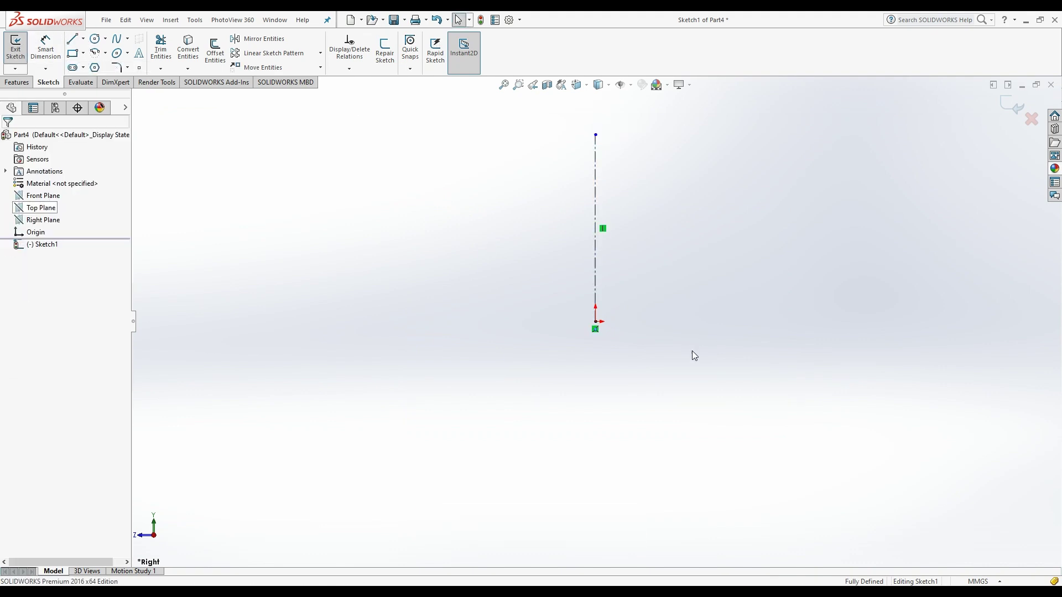
{"action": "left_click", "coordinate": [595, 321]}
{"action": "left_click", "coordinate": [740, 322]}
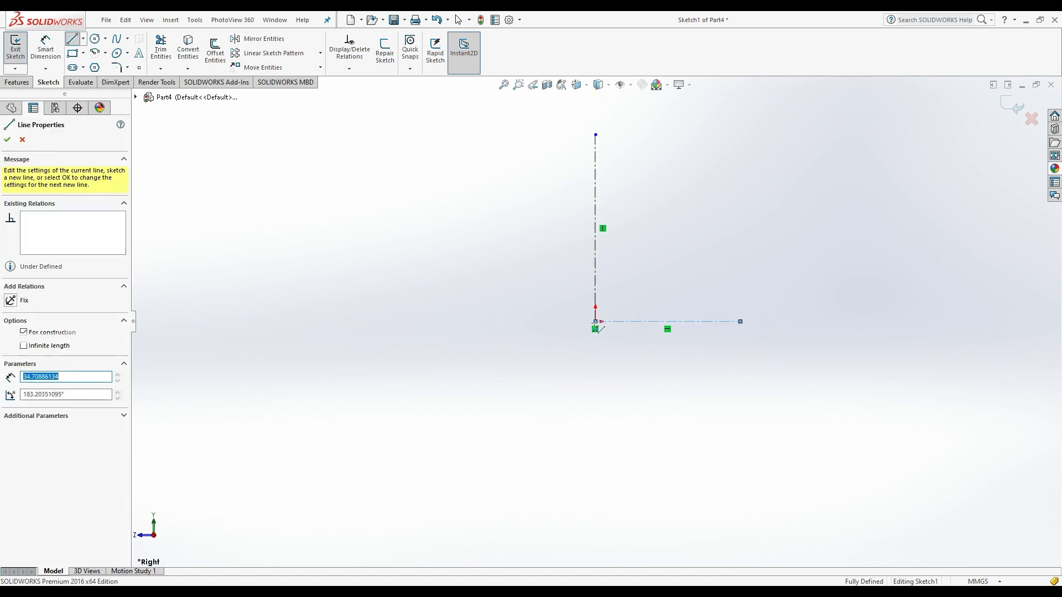
{"action": "key", "text": "Escape"}
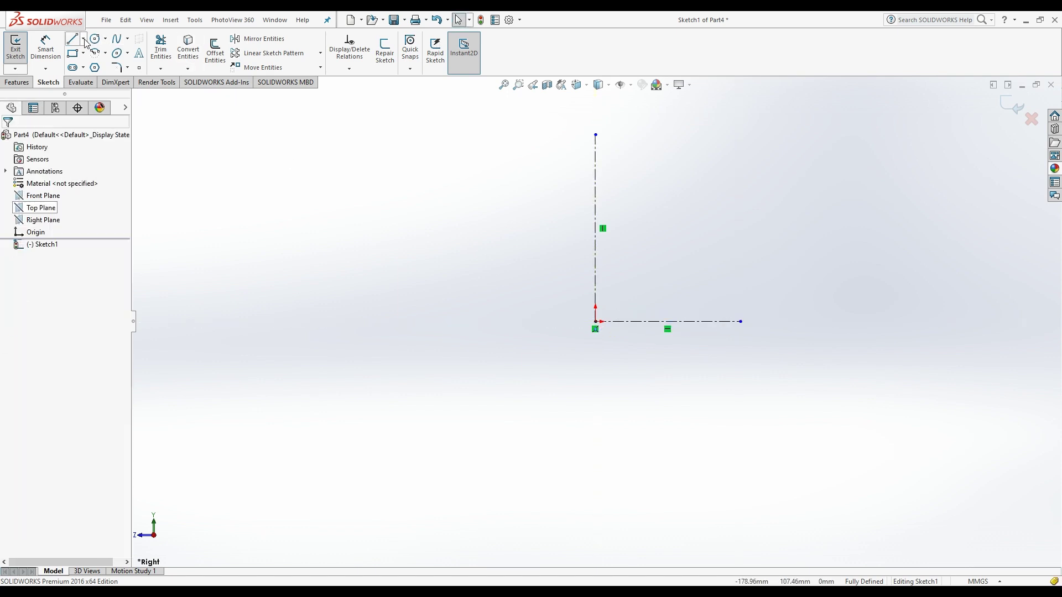
{"action": "left_click", "coordinate": [75, 44]}
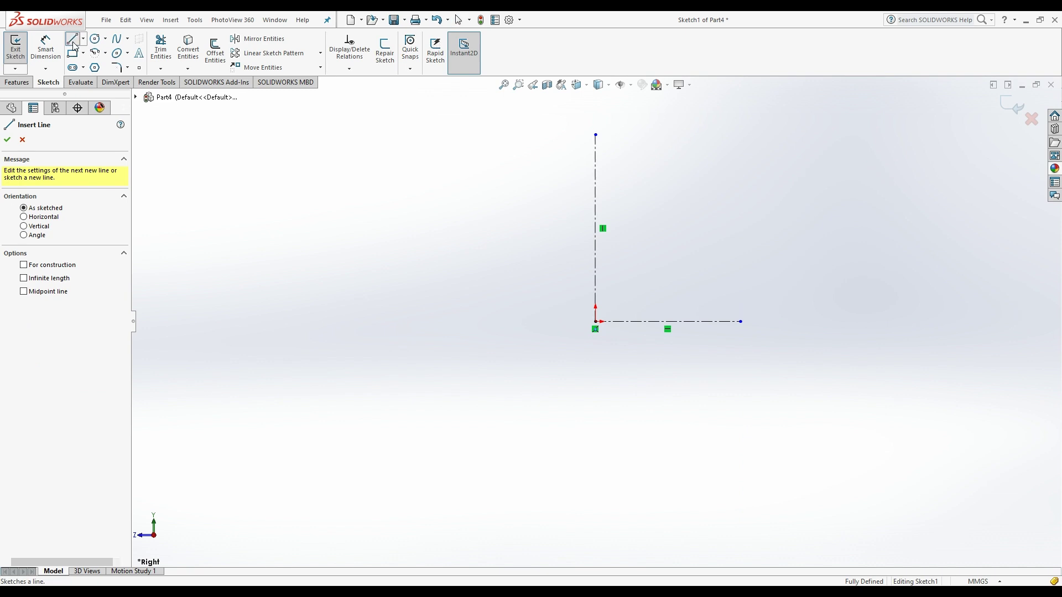
{"action": "key", "text": "Escape"}
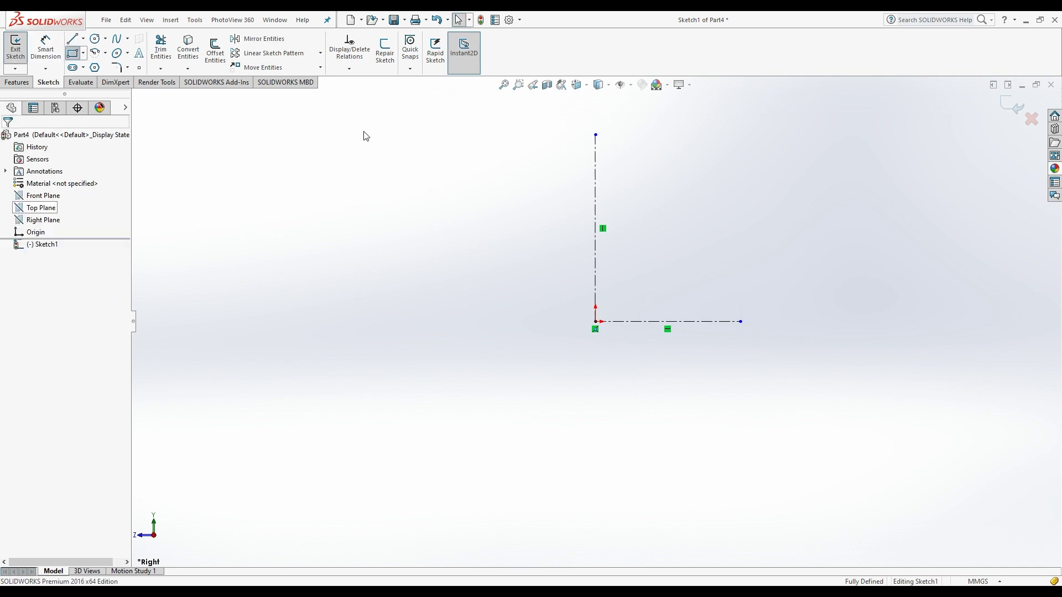
Step: Draw a corner rectangle from the origin beside the centreline and dimension its height to 70
{"action": "left_click", "coordinate": [596, 322]}
{"action": "left_click", "coordinate": [625, 154]}
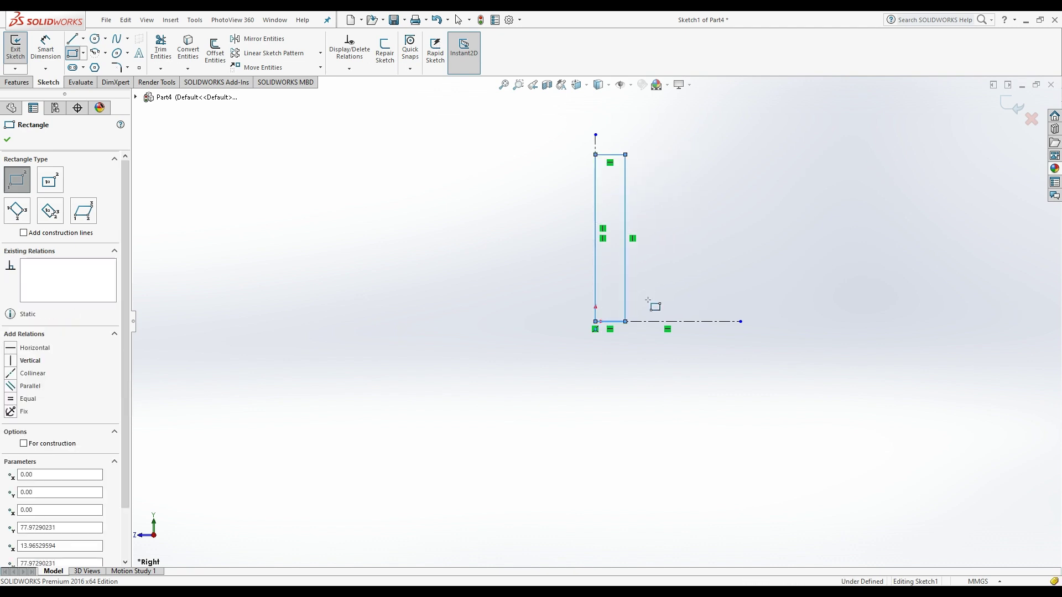
{"action": "key", "text": "Escape"}
{"action": "key", "text": "Escape"}
{"action": "left_click", "coordinate": [45, 49]}
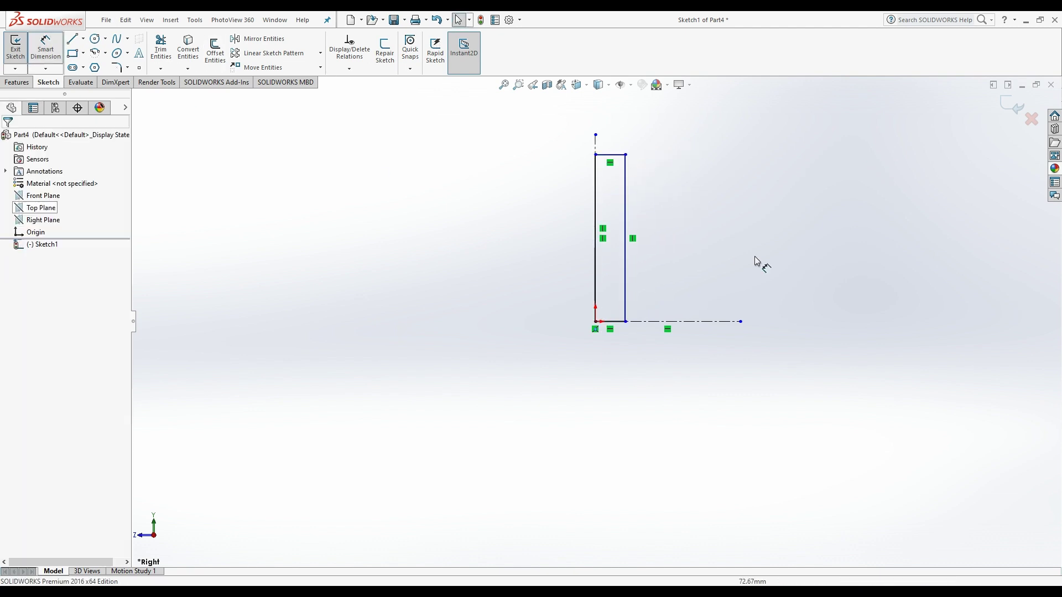
{"action": "left_click", "coordinate": [626, 191]}
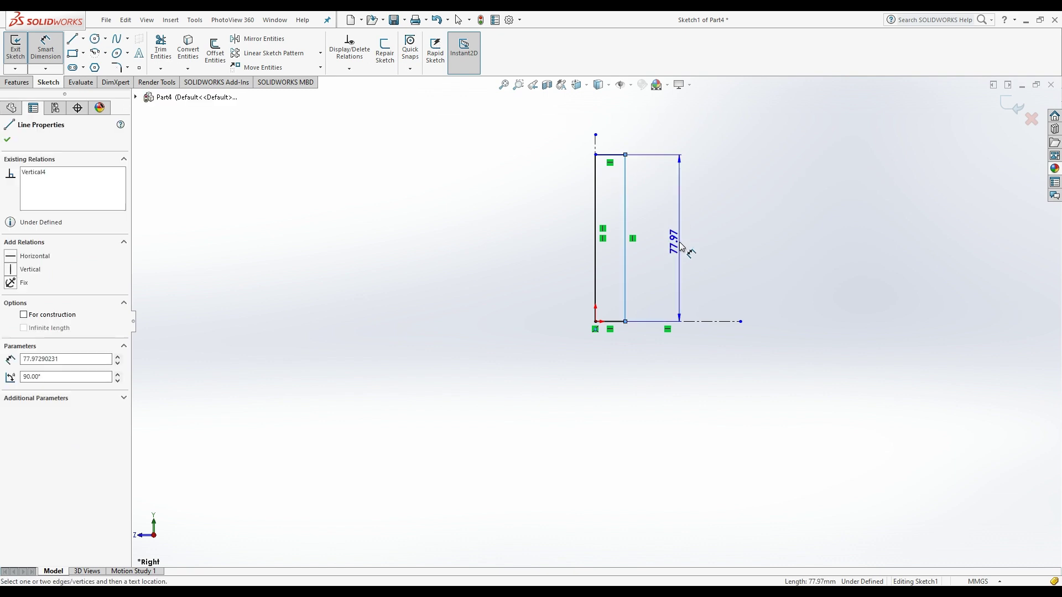
{"action": "left_click", "coordinate": [681, 247]}
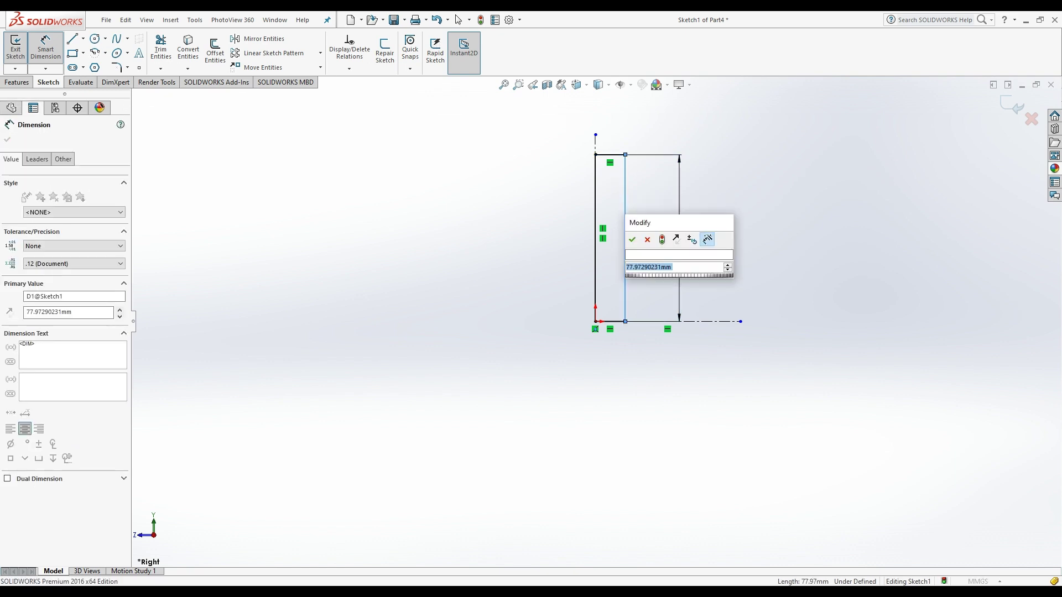
{"action": "type", "text": "70"}
{"action": "key", "text": "Return"}
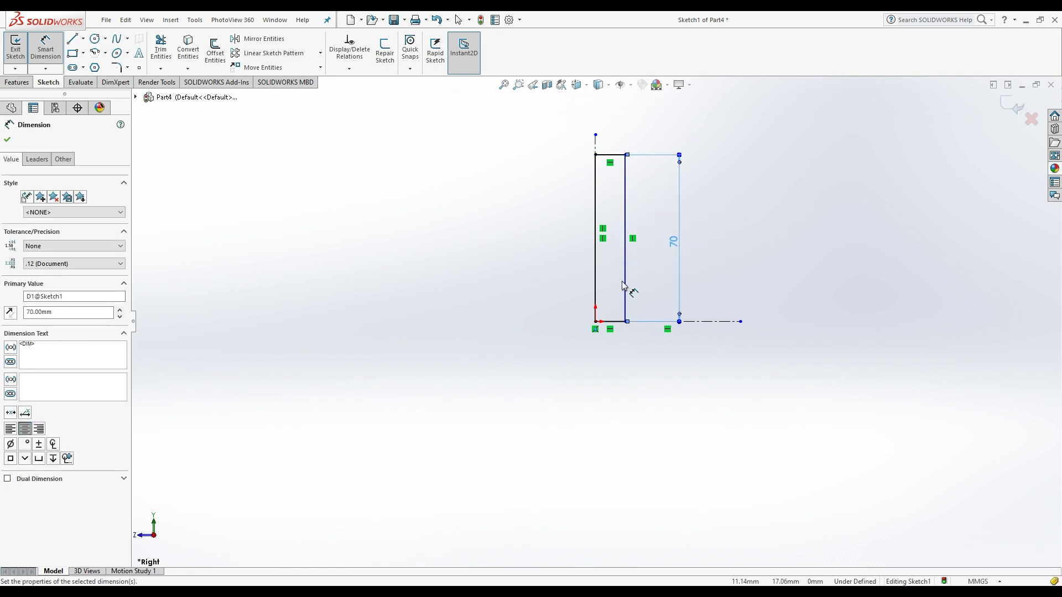
Step: Dimension the rectangle's width to 6, fully defining the sketch
{"action": "left_click", "coordinate": [596, 288]}
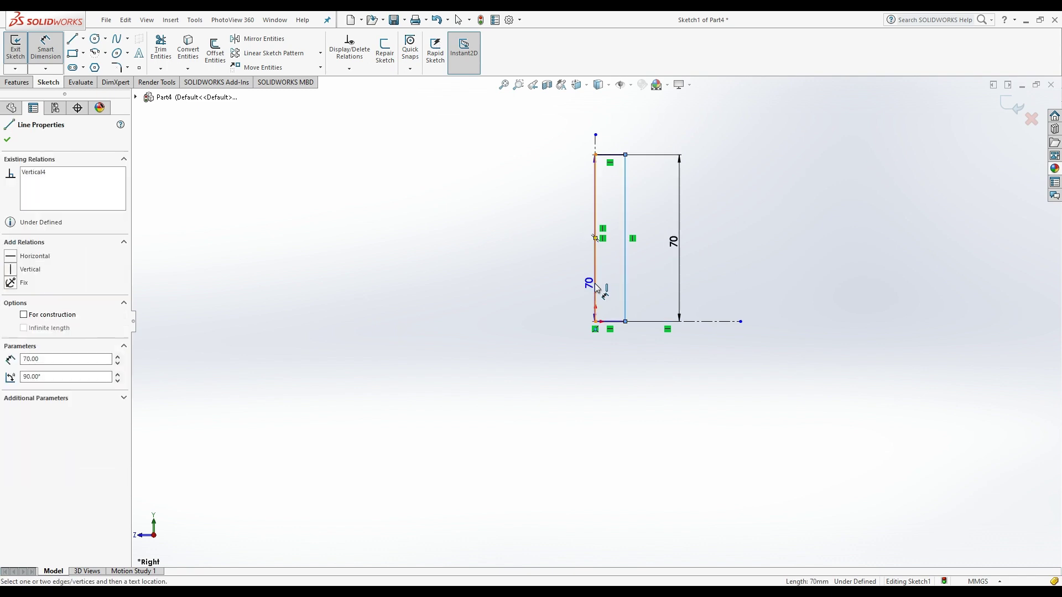
{"action": "left_click", "coordinate": [610, 353]}
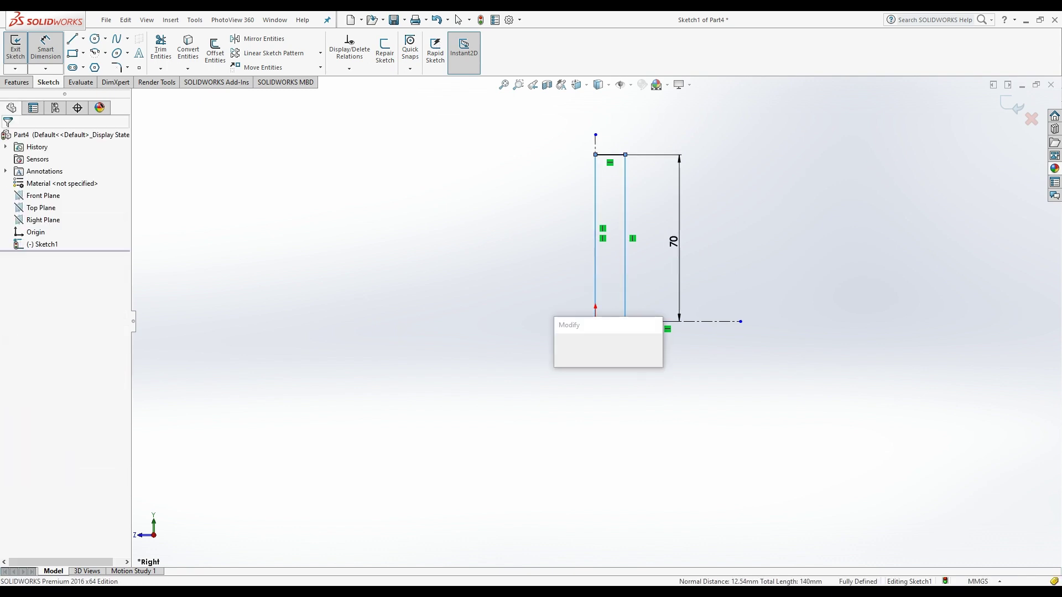
{"action": "type", "text": "6"}
{"action": "key", "text": "Return"}
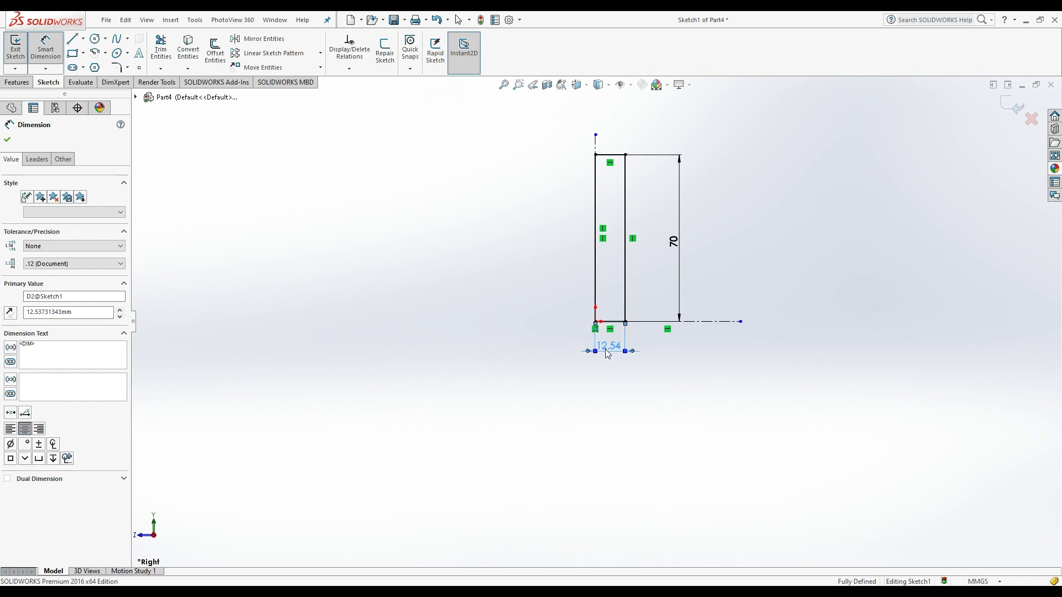
{"action": "left_click", "coordinate": [627, 422]}
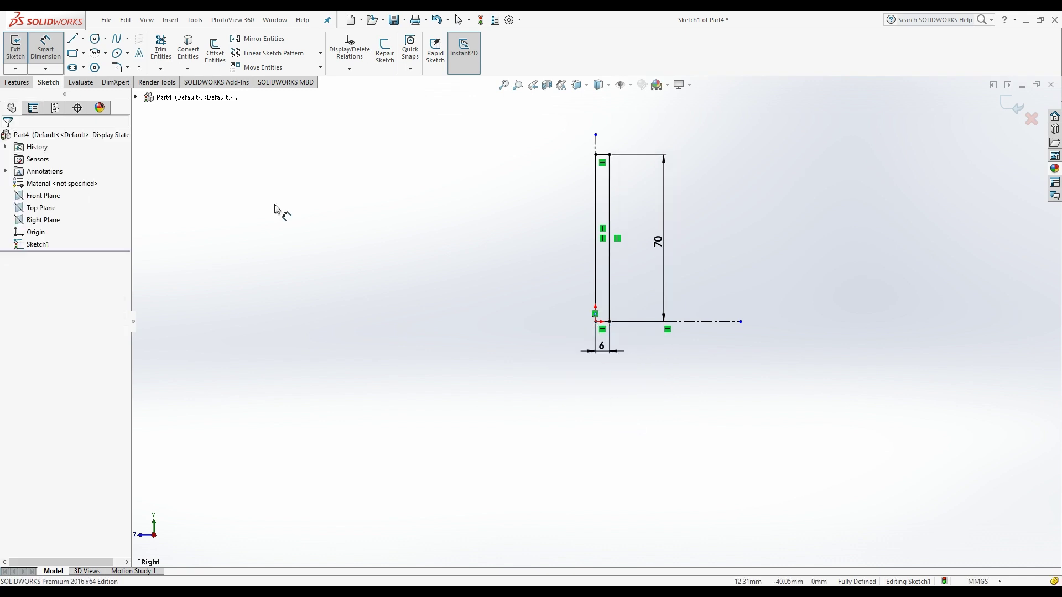
Step: Revolve the 70 x 6 rectangle 360° about the vertical centreline into a solid cylinder
{"action": "left_click", "coordinate": [17, 82]}
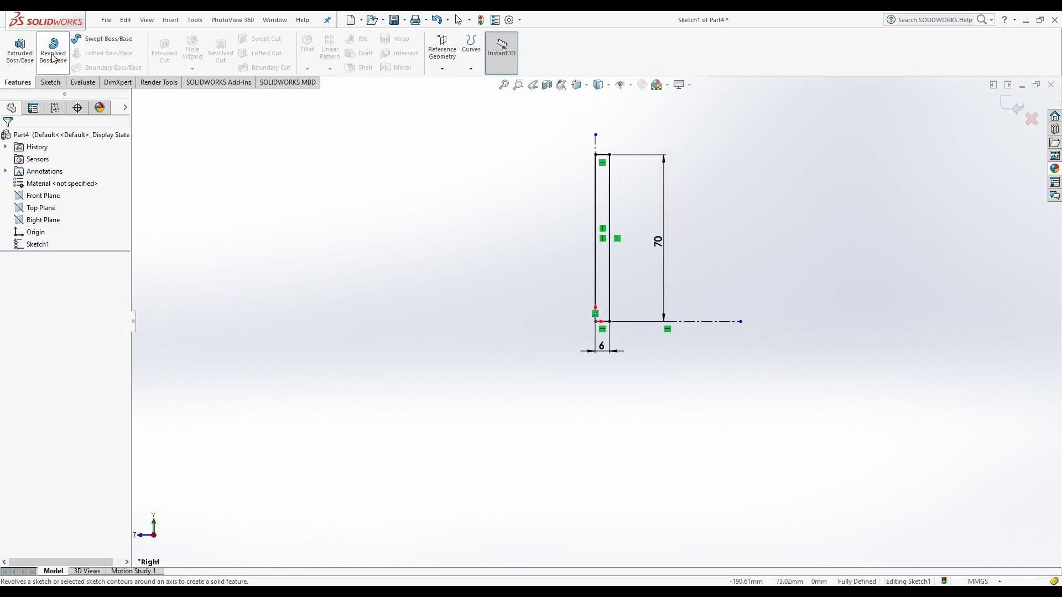
{"action": "left_click", "coordinate": [53, 58]}
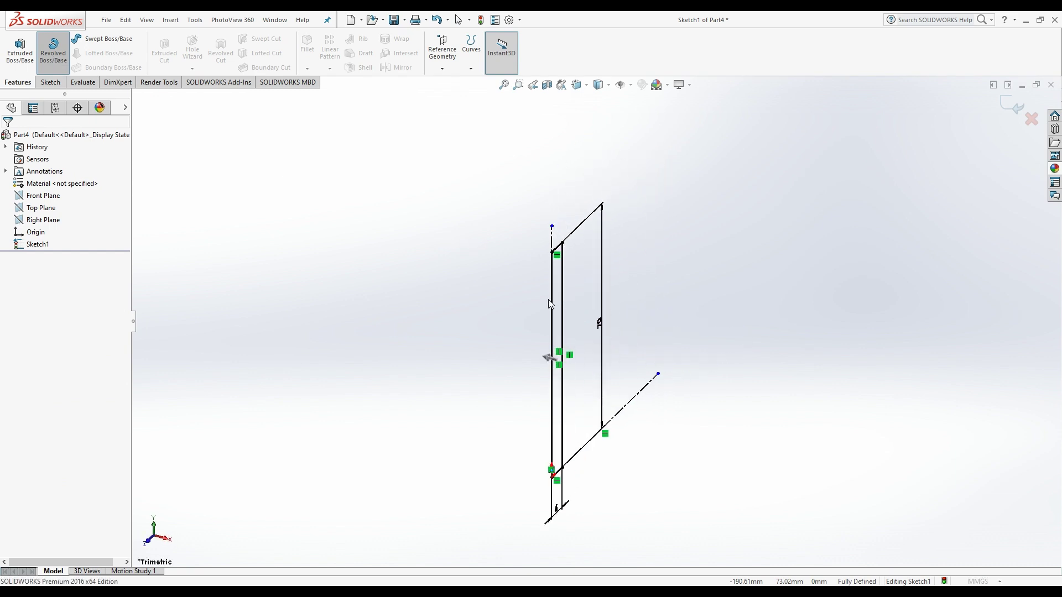
{"action": "left_click", "coordinate": [553, 296]}
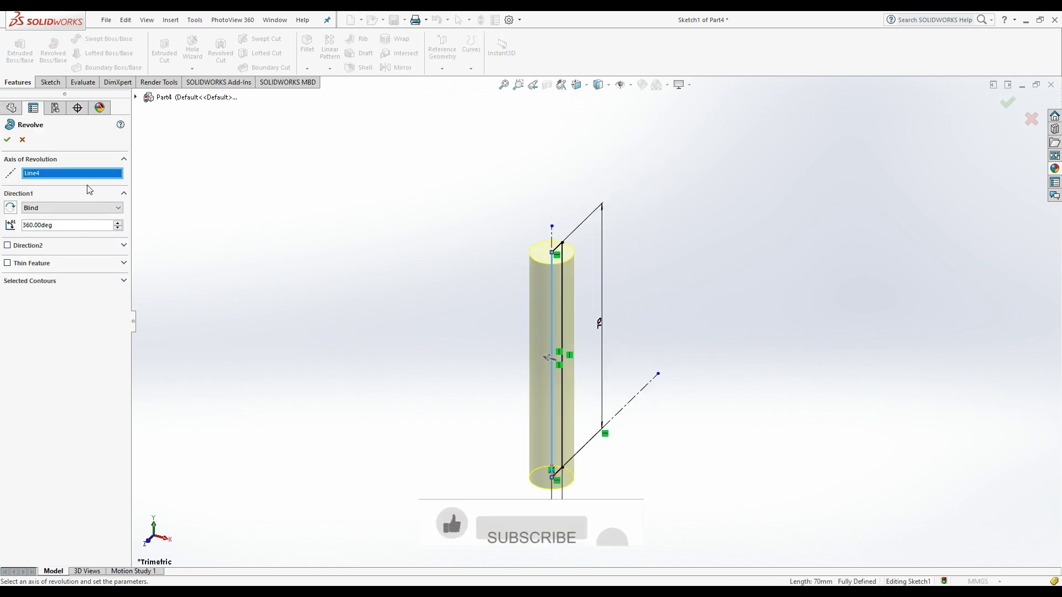
{"action": "left_click", "coordinate": [7, 140]}
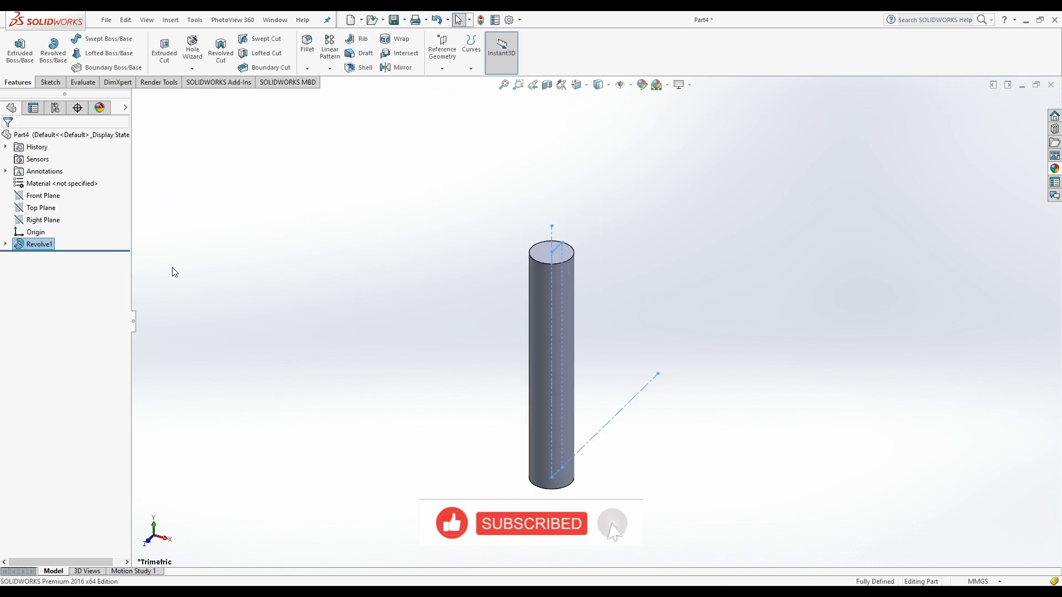
{"action": "left_click", "coordinate": [307, 70]}
{"action": "left_click", "coordinate": [313, 99]}
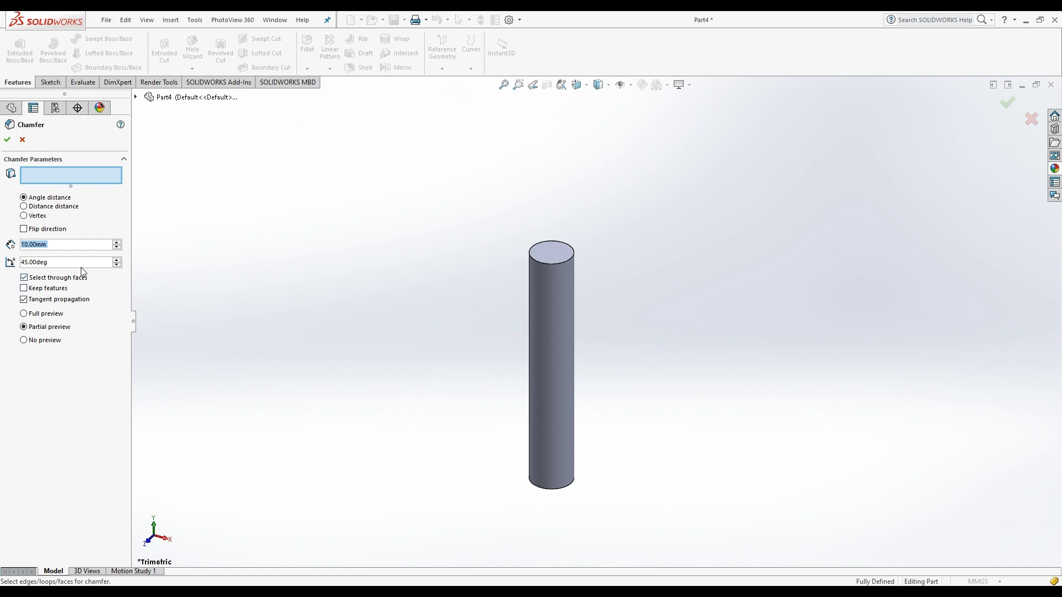
Step: Chamfer the cylinder's top and bottom end faces 1 mm at 45°, then orbit to inspect
{"action": "type", "text": "1"}
{"action": "key", "text": "Return"}
{"action": "left_click", "coordinate": [536, 262]}
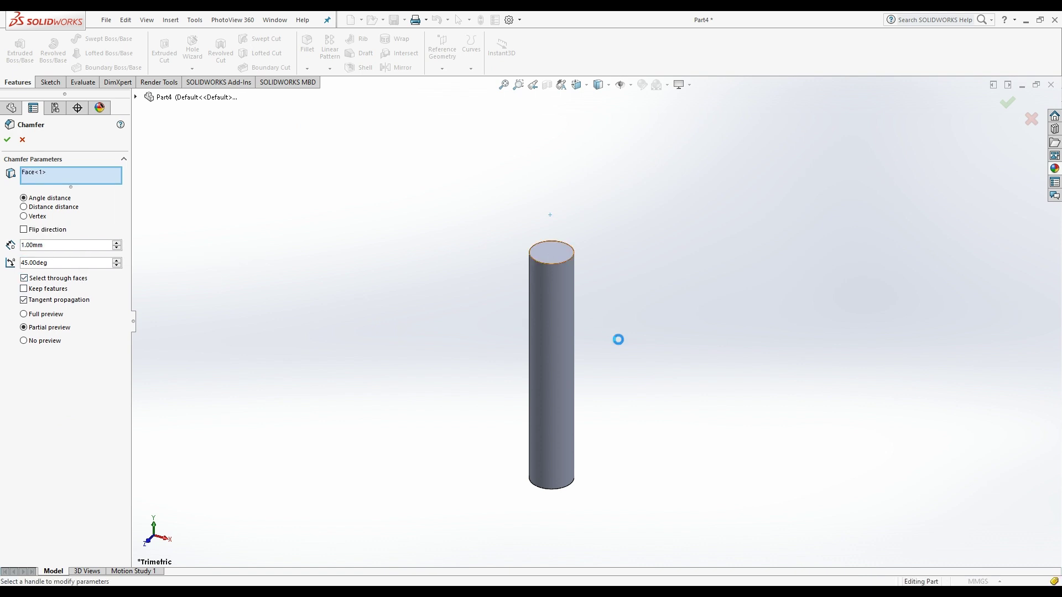
{"action": "mouse_move", "coordinate": [616, 339]}
{"action": "middle_mouse_down"}
{"action": "mouse_move", "coordinate": [636, 289]}
{"action": "mouse_move", "coordinate": [633, 94]}
{"action": "mouse_move", "coordinate": [548, 395]}
{"action": "middle_mouse_up"}
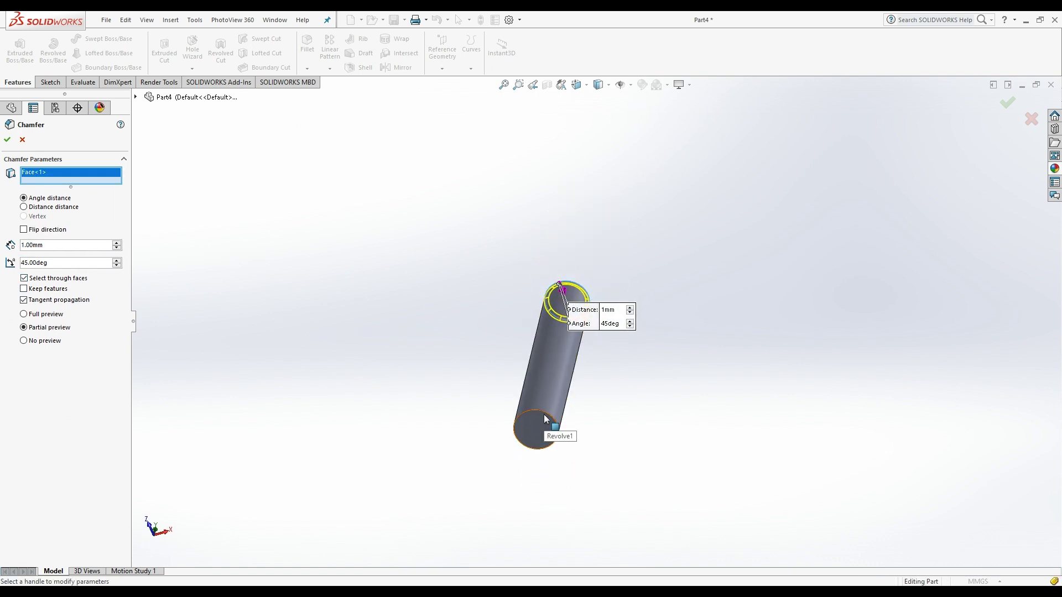
{"action": "left_click", "coordinate": [550, 433]}
{"action": "left_click", "coordinate": [8, 141]}
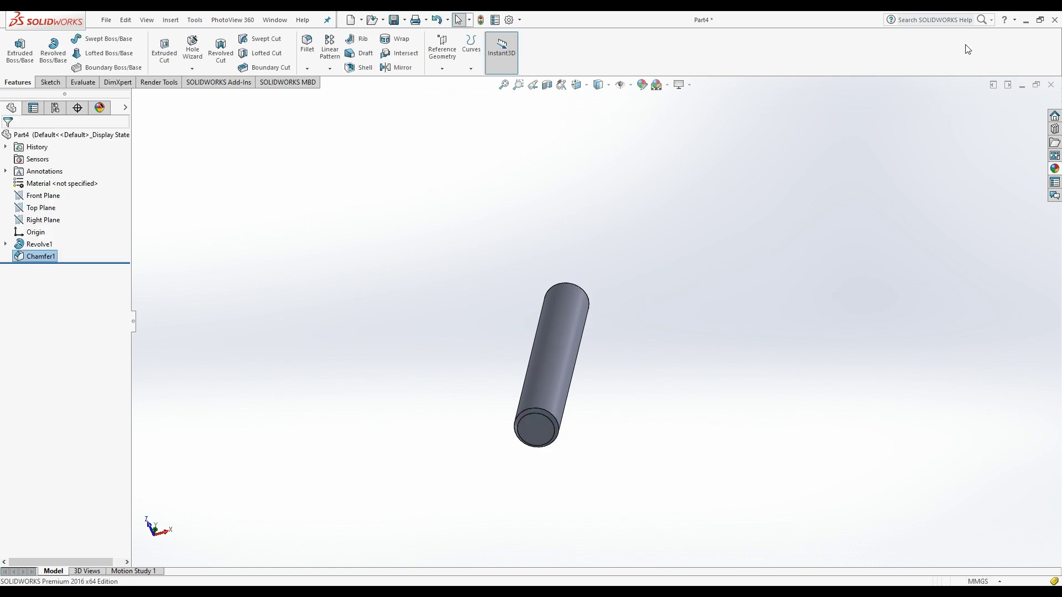
{"action": "middle_click_drag", "start_coordinate": [617, 257], "coordinate": [569, 327]}
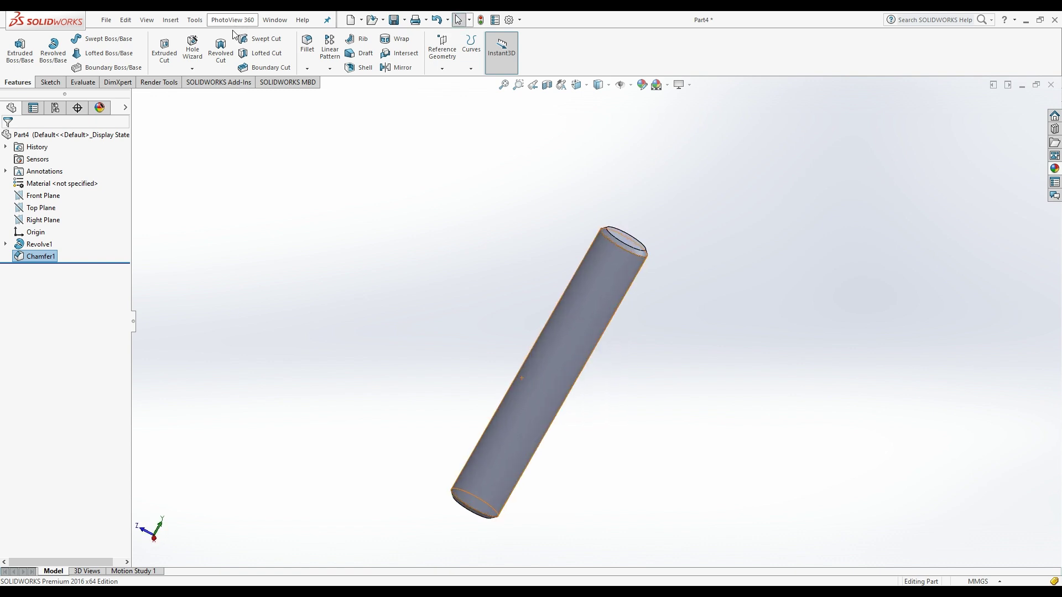
{"action": "left_click", "coordinate": [175, 23]}
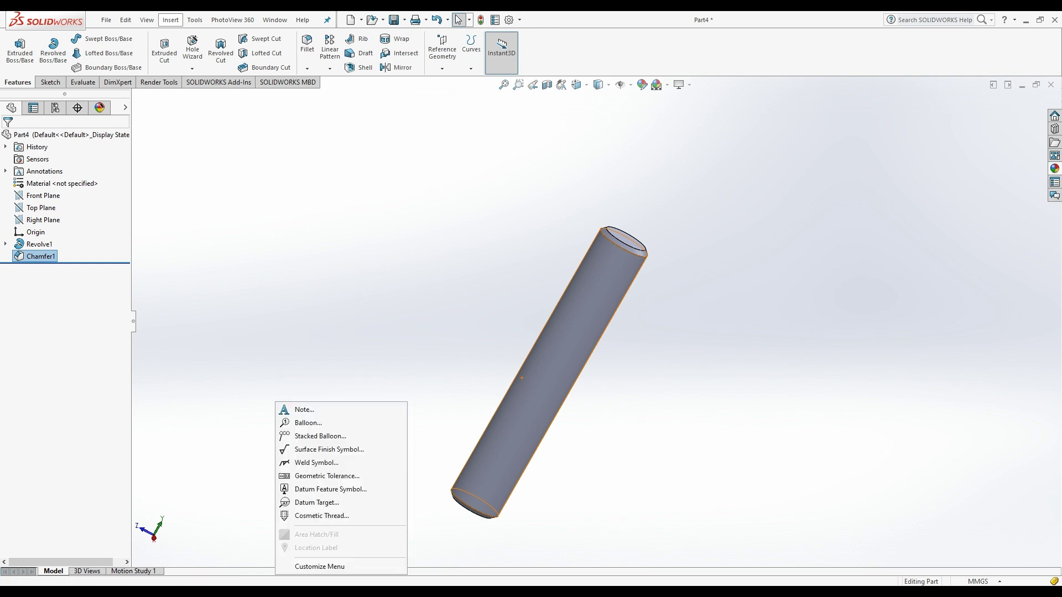
Step: Add an ISO M12 cosmetic thread, blind 40 mm deep, starting from the top end face
{"action": "left_click", "coordinate": [322, 517]}
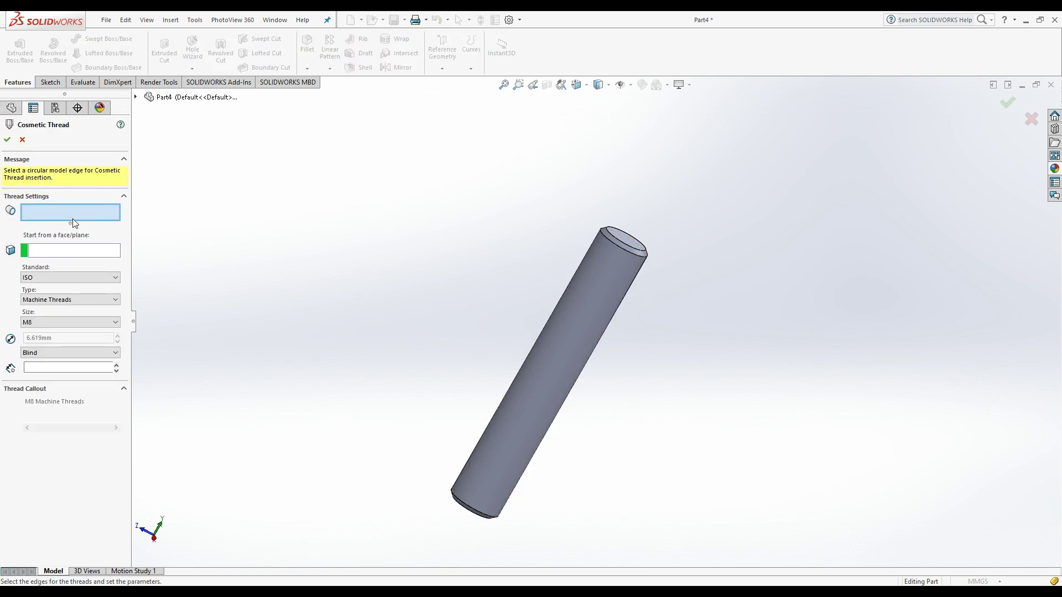
{"action": "left_click", "coordinate": [646, 251]}
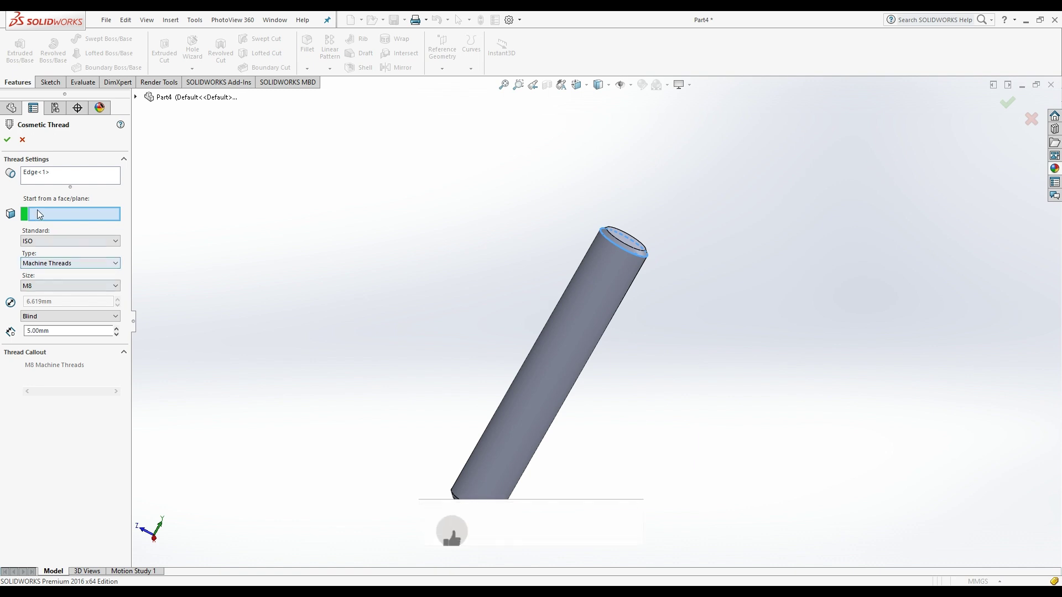
{"action": "left_click", "coordinate": [630, 247]}
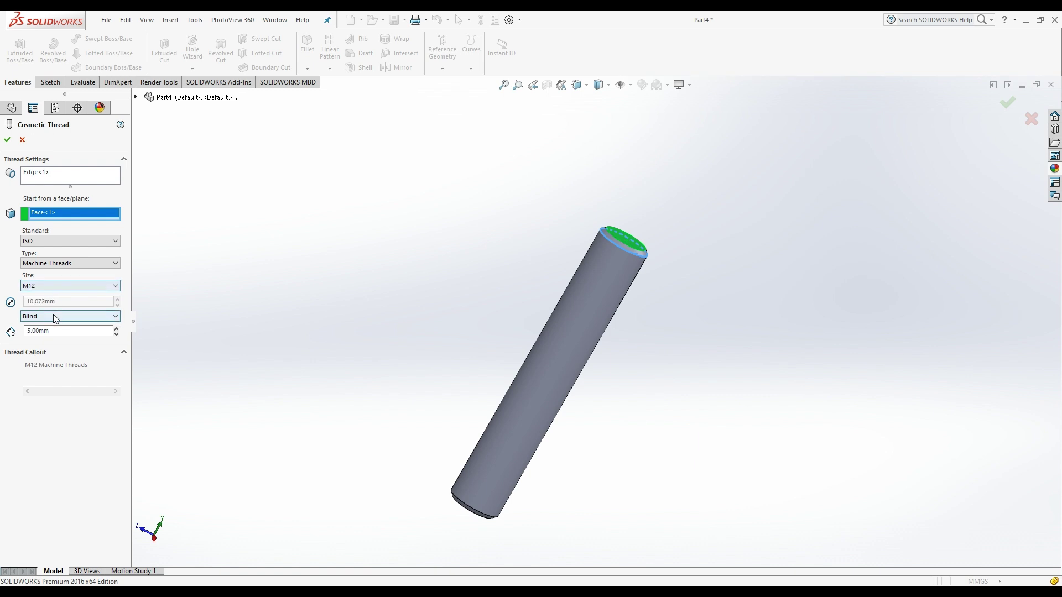
{"action": "double_click", "coordinate": [53, 331]}
{"action": "type", "text": "40"}
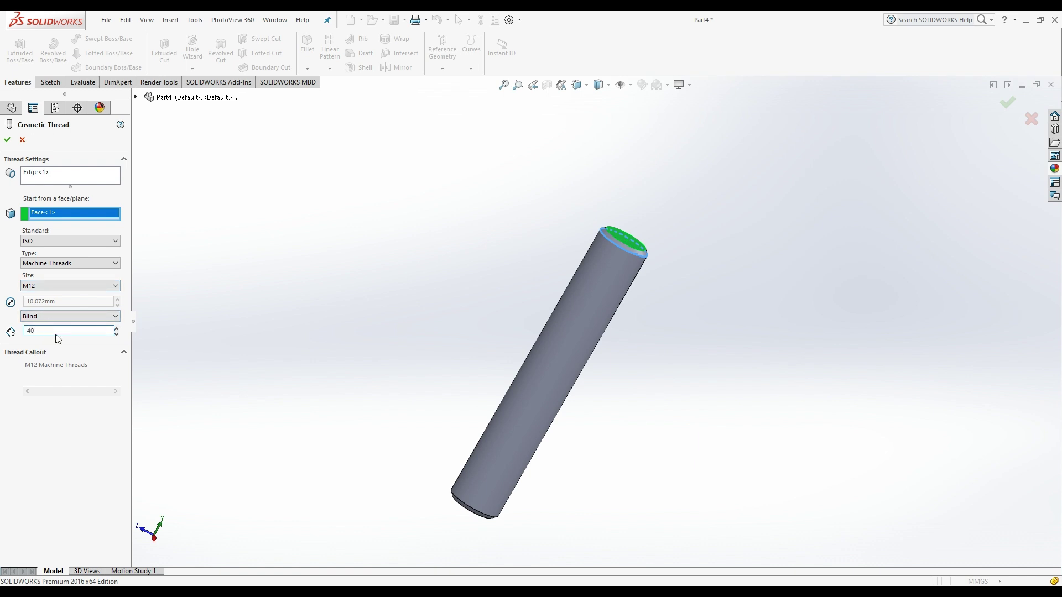
{"action": "key", "text": "Return"}
{"action": "left_click", "coordinate": [7, 140]}
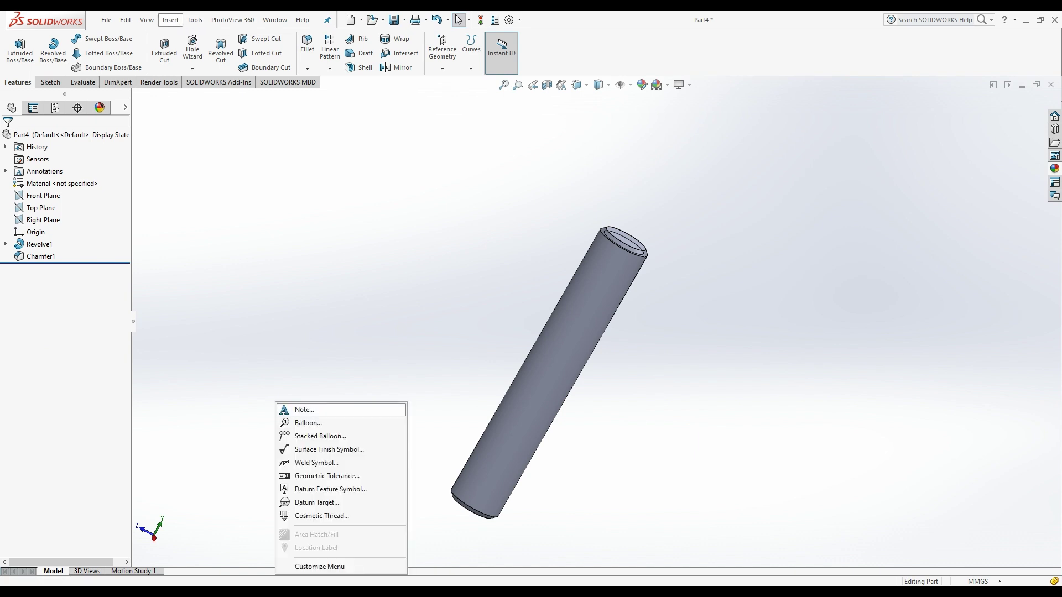
Step: Start a second cosmetic thread on the opposite end's circular edge and end face
{"action": "key", "text": "Escape"}
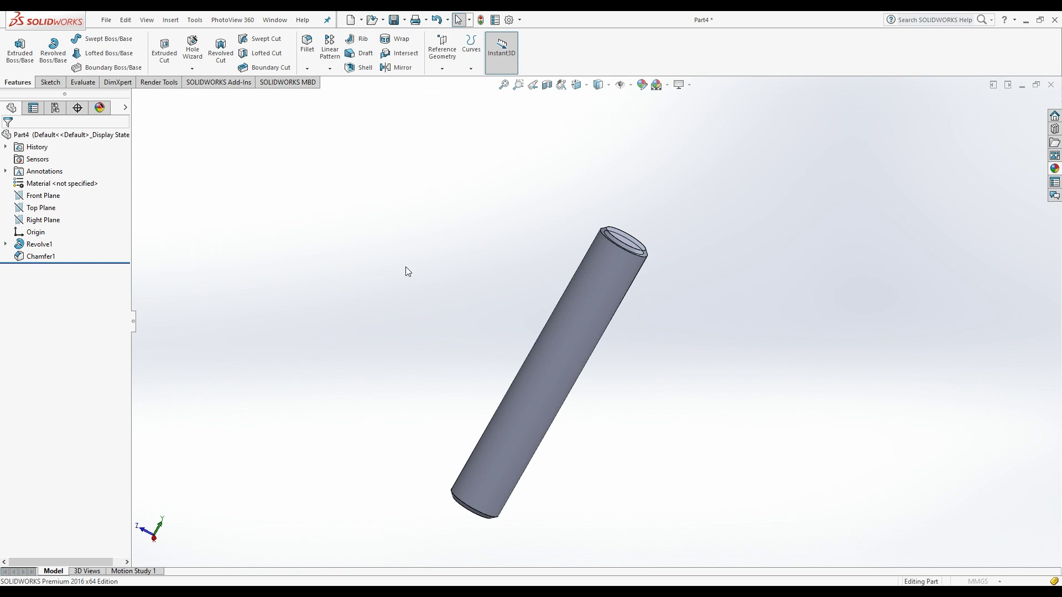
{"action": "key", "text": "Return"}
{"action": "middle_click_drag", "start_coordinate": [457, 502], "coordinate": [402, 442]}
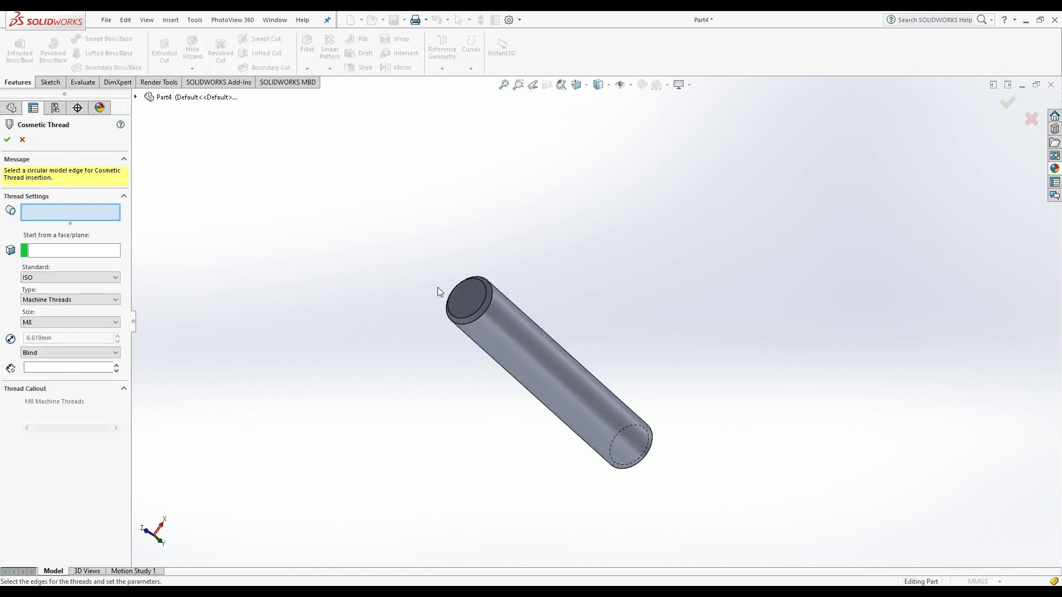
{"action": "scroll", "coordinate": [475, 312], "scroll_direction": "down", "scroll_amount": 2}
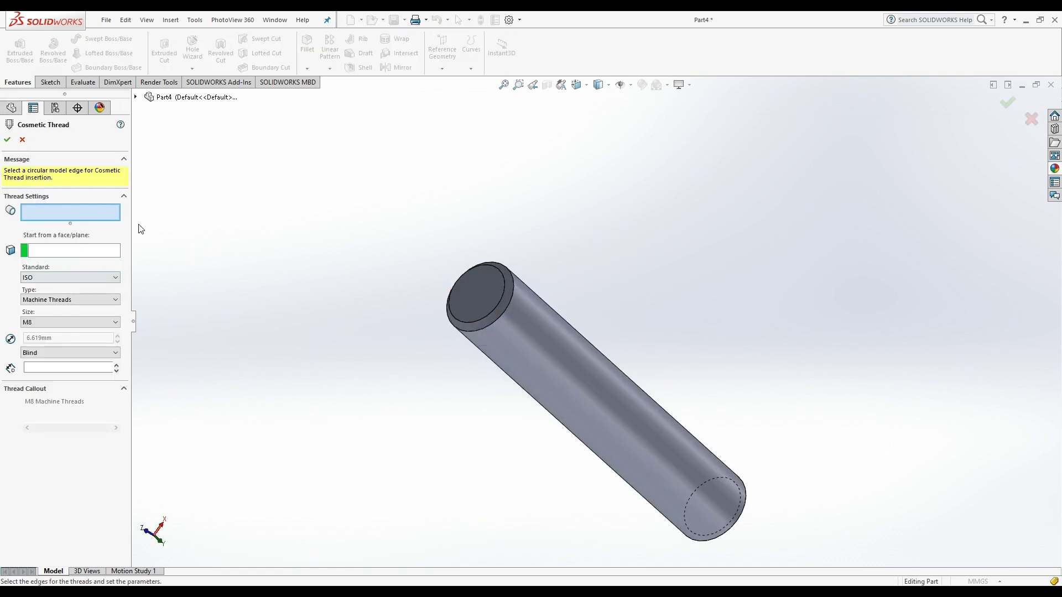
{"action": "left_click", "coordinate": [504, 316]}
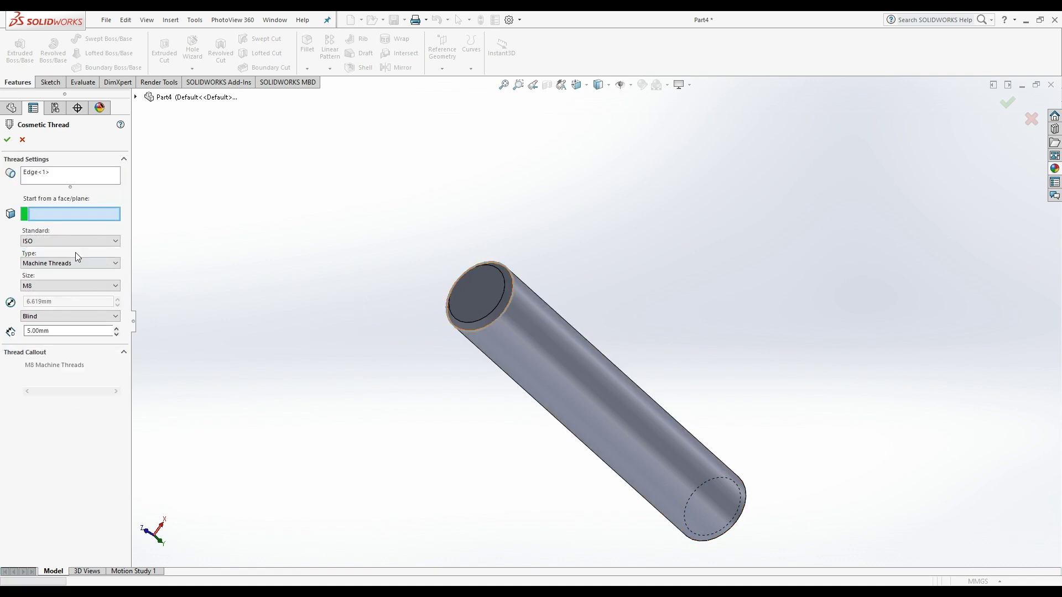
{"action": "left_click", "coordinate": [486, 297]}
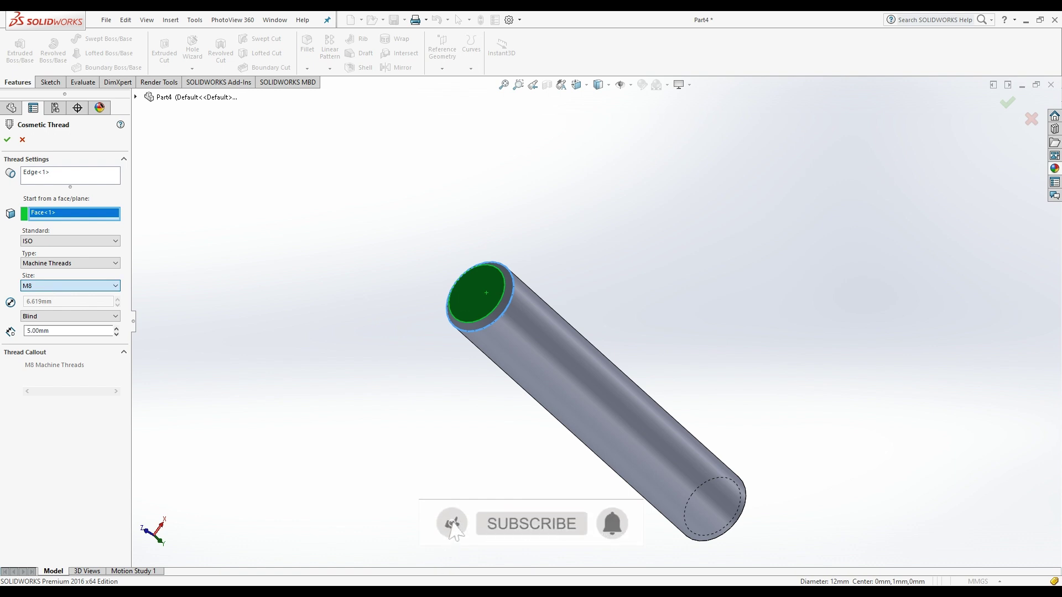
Step: Set the second thread to M12 with a blind depth of 14 mm
{"action": "key", "text": "Down"}
{"action": "key", "text": "Down"}
{"action": "double_click", "coordinate": [47, 332]}
{"action": "type", "text": "1"}
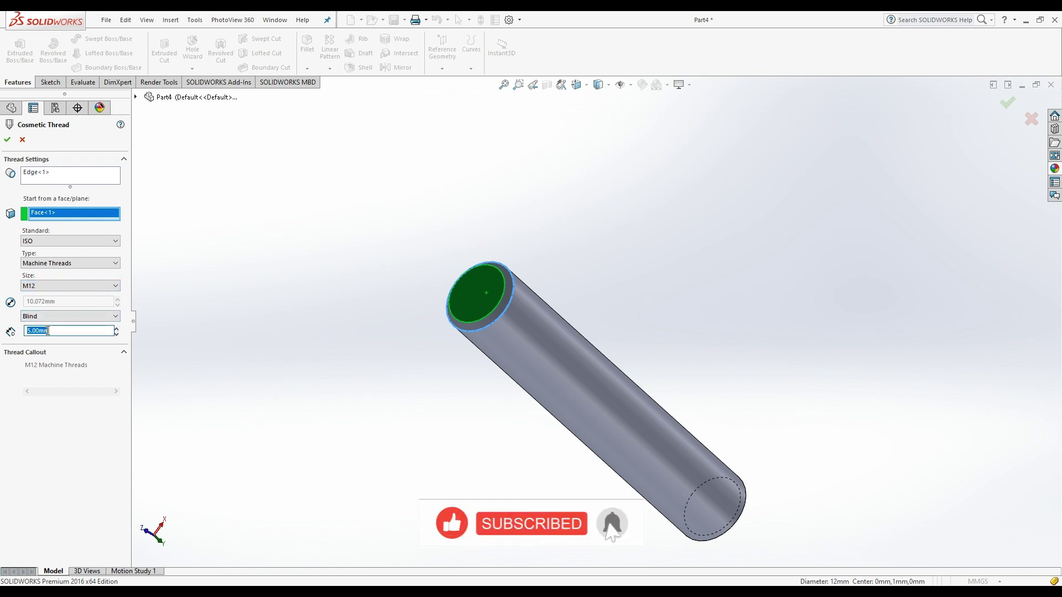
{"action": "type", "text": "4"}
{"action": "key", "text": "Return"}
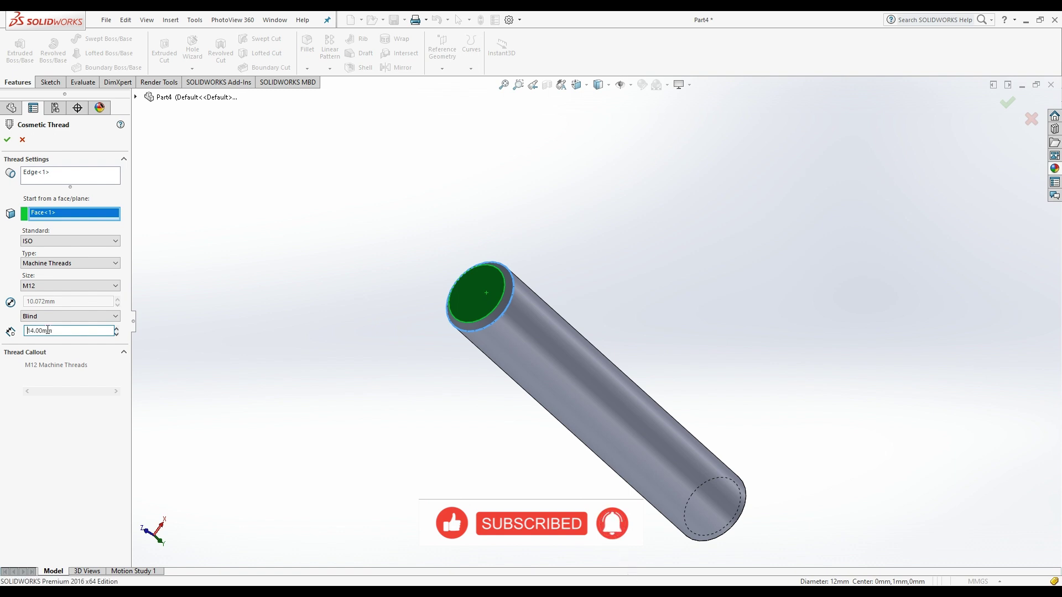
{"action": "left_click", "coordinate": [8, 140]}
{"action": "mouse_move", "coordinate": [655, 331]}
{"action": "middle_mouse_down"}
{"action": "mouse_move", "coordinate": [532, 233]}
{"action": "mouse_move", "coordinate": [707, 235]}
{"action": "mouse_move", "coordinate": [636, 308]}
{"action": "mouse_move", "coordinate": [663, 386]}
{"action": "mouse_move", "coordinate": [552, 335]}
{"action": "mouse_move", "coordinate": [596, 364]}
{"action": "middle_mouse_up"}
{"action": "scroll", "coordinate": [596, 364], "scroll_direction": "down", "scroll_amount": 2}
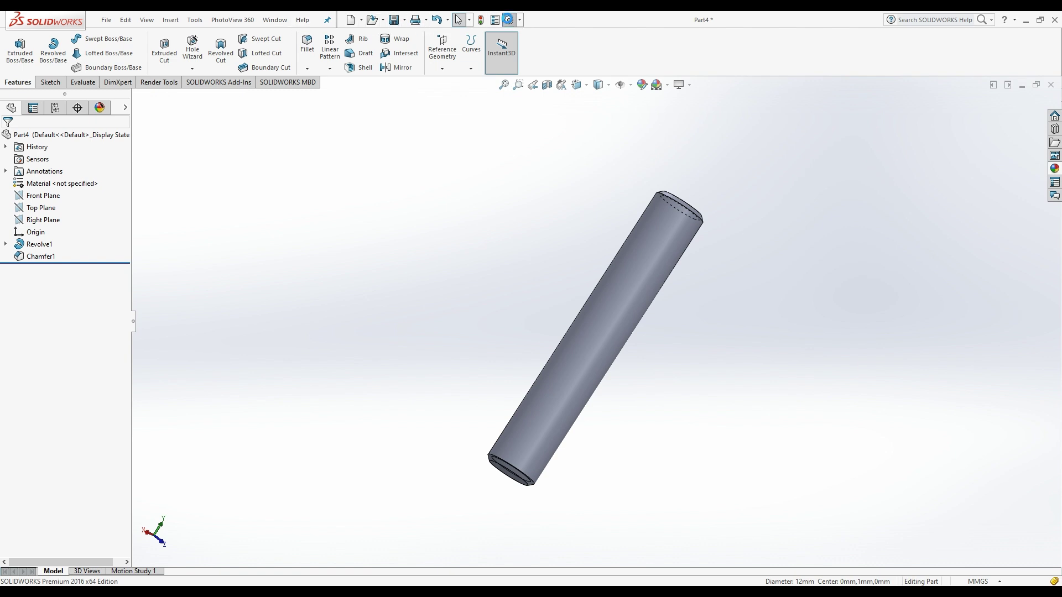
Step: Enable shaded cosmetic threads in the Detailing document properties
{"action": "left_click", "coordinate": [508, 20]}
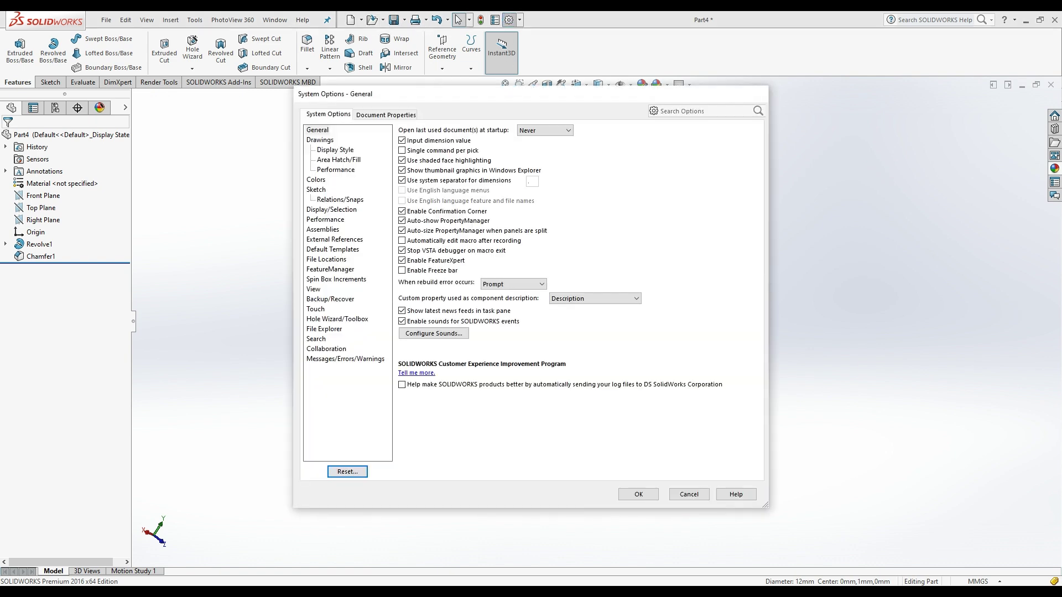
{"action": "left_click", "coordinate": [387, 114]}
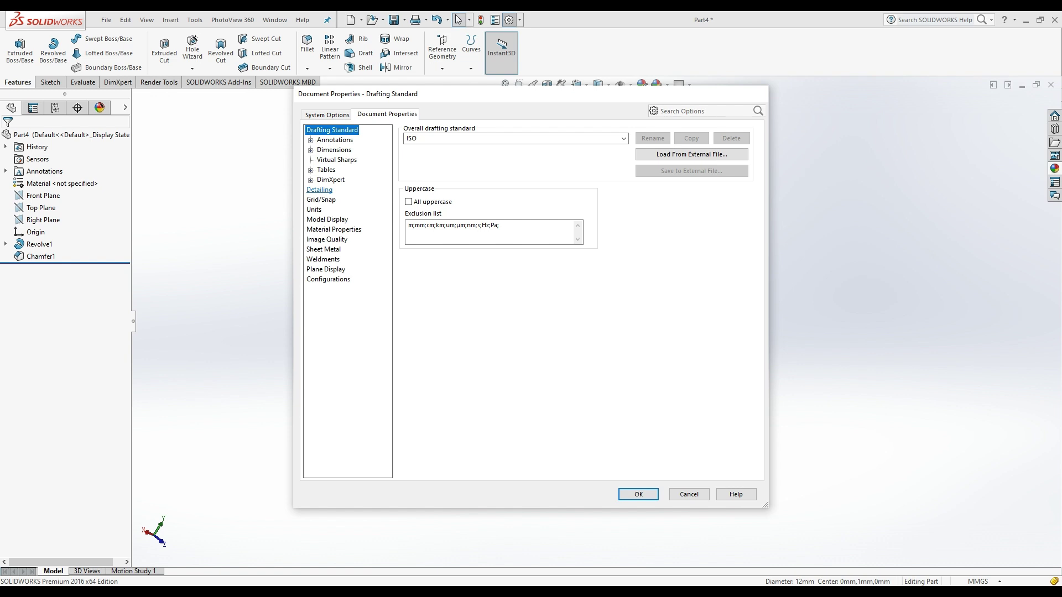
{"action": "left_click", "coordinate": [319, 190]}
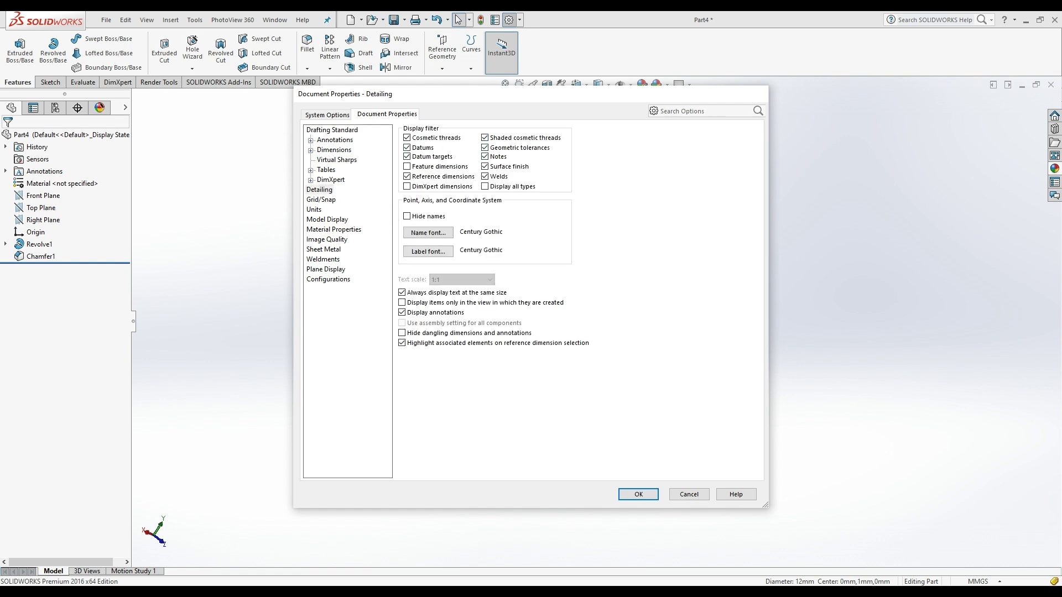
{"action": "left_click", "coordinate": [638, 492]}
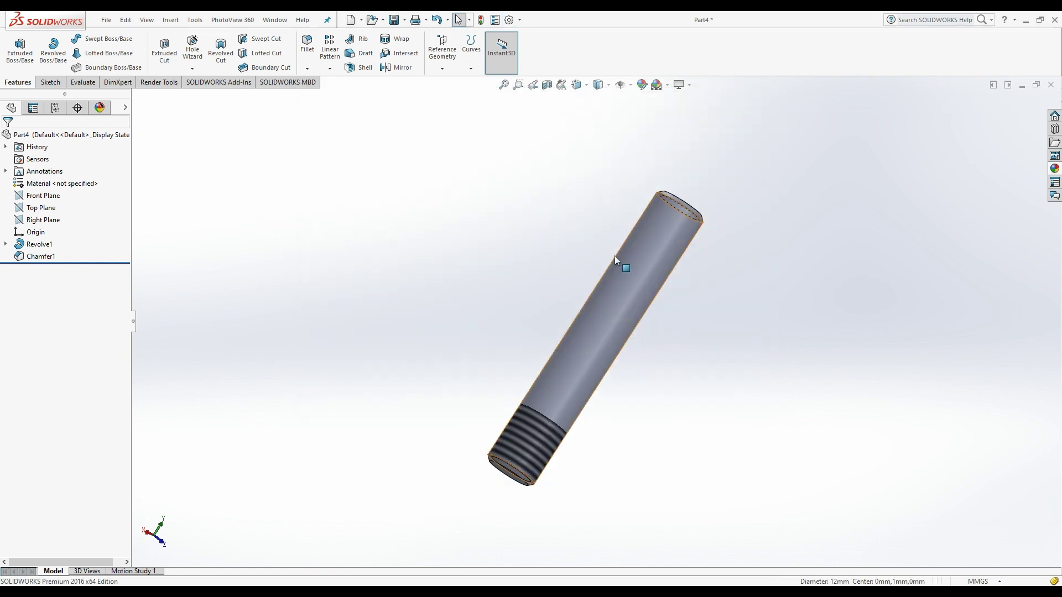
Step: Re-confirm Cosmetic Thread1 so it shades, and apply satin finish stainless steel appearance
{"action": "left_click", "coordinate": [5, 244]}
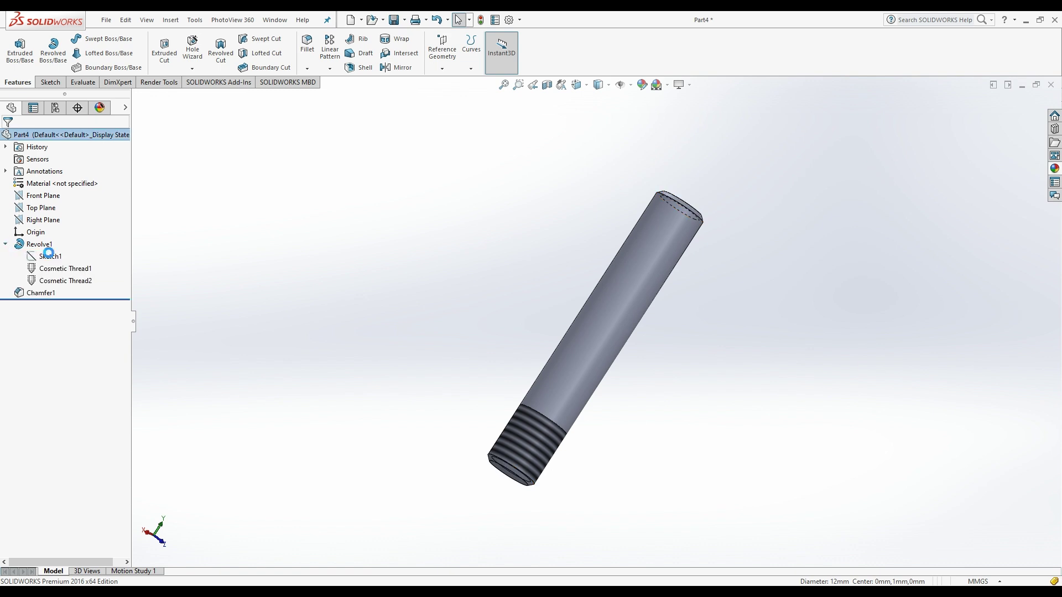
{"action": "left_click", "coordinate": [49, 270]}
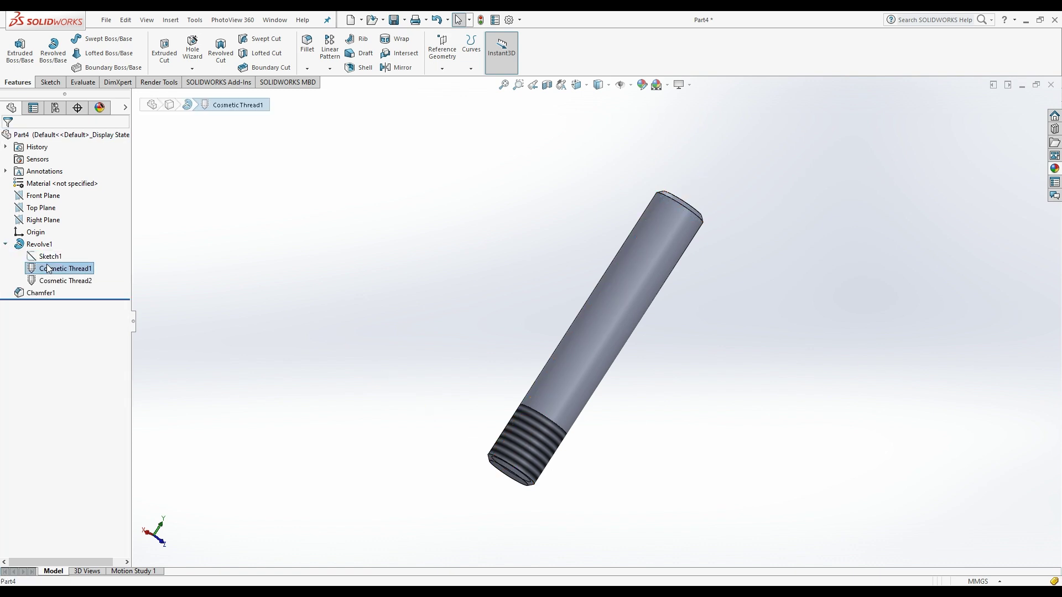
{"action": "left_click", "coordinate": [62, 281]}
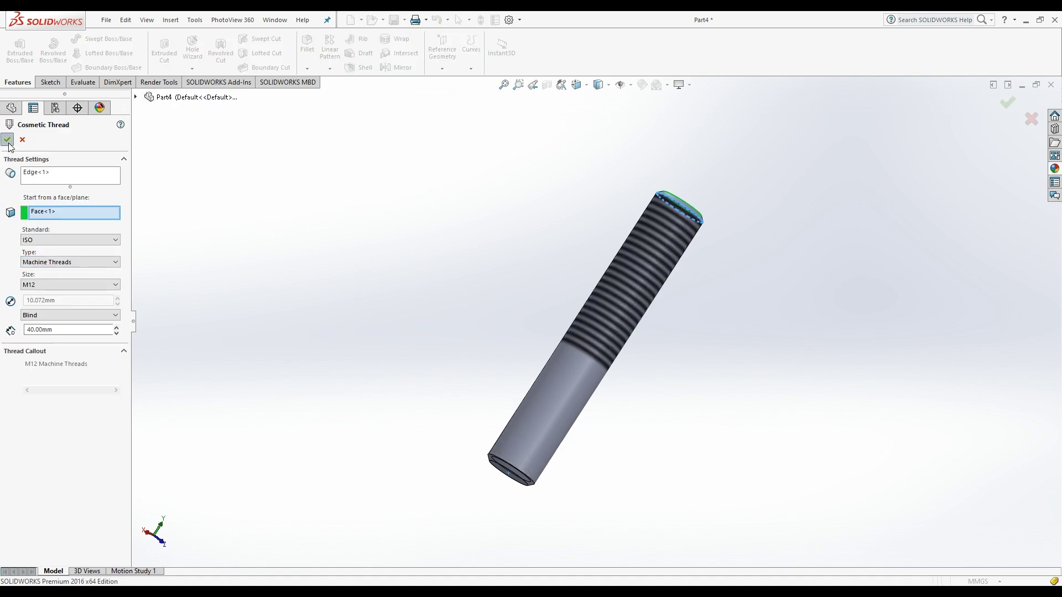
{"action": "left_click", "coordinate": [8, 141]}
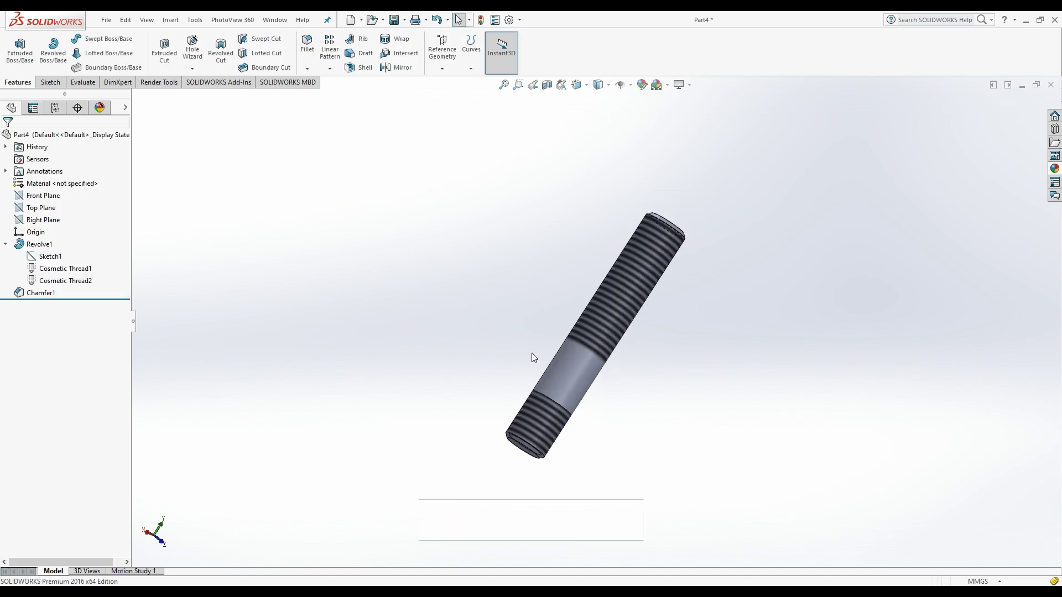
{"action": "left_click", "coordinate": [1055, 168]}
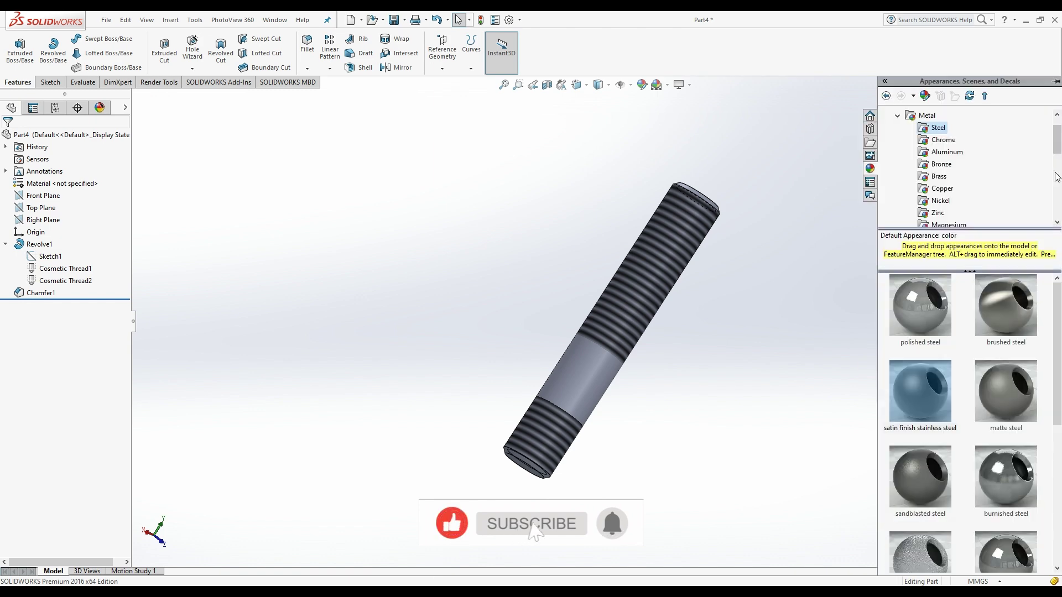
{"action": "double_click", "coordinate": [917, 397]}
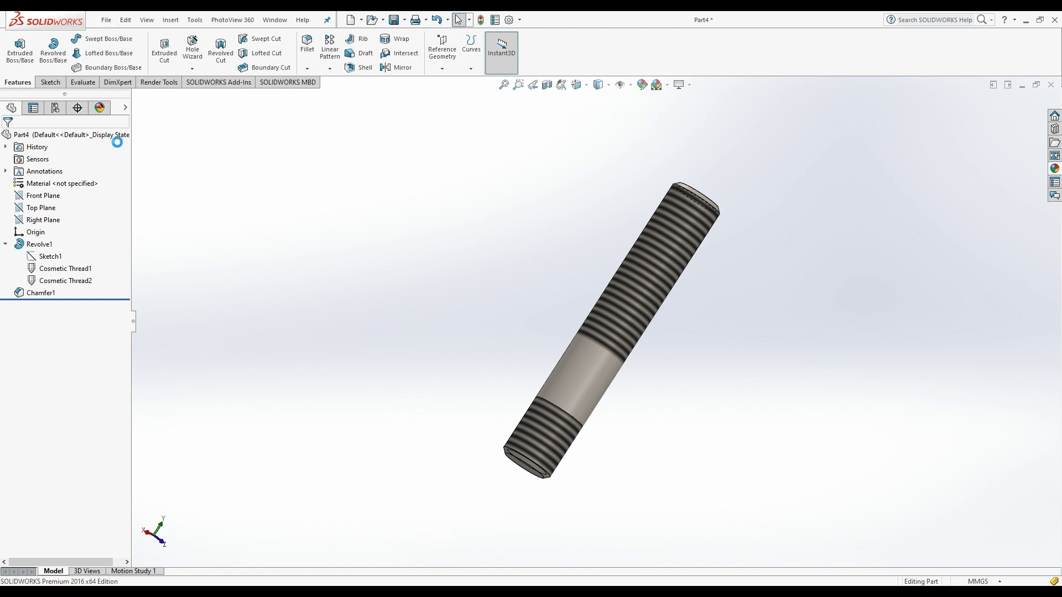
Step: Save the part as 'Stud' on the Desktop
{"action": "key", "text": "ctrl+s"}
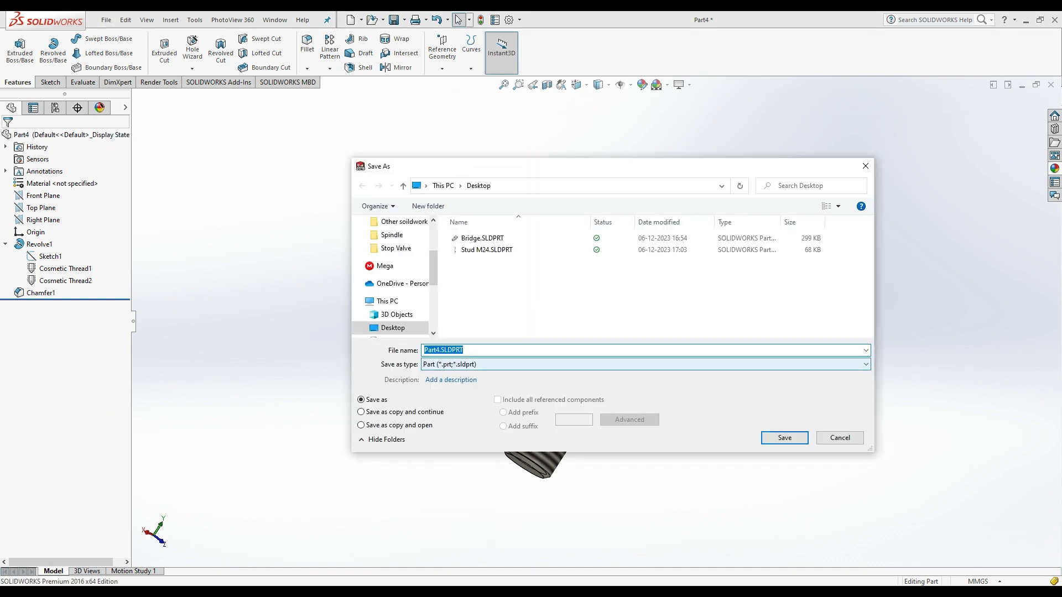
{"action": "type", "text": "Stud"}
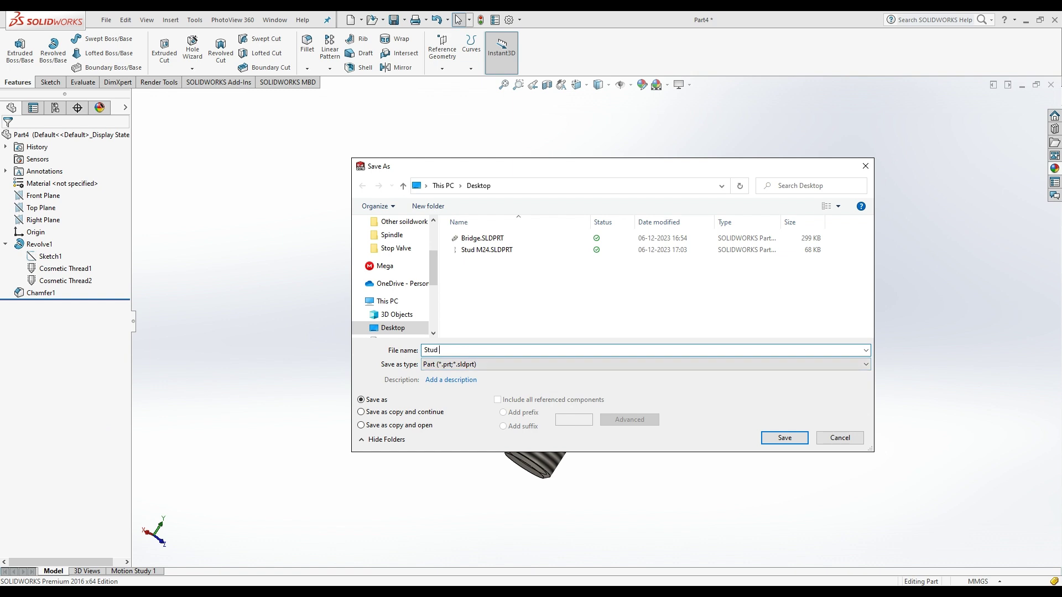
{"action": "type", "text": "24"}
{"action": "key", "text": "Return"}
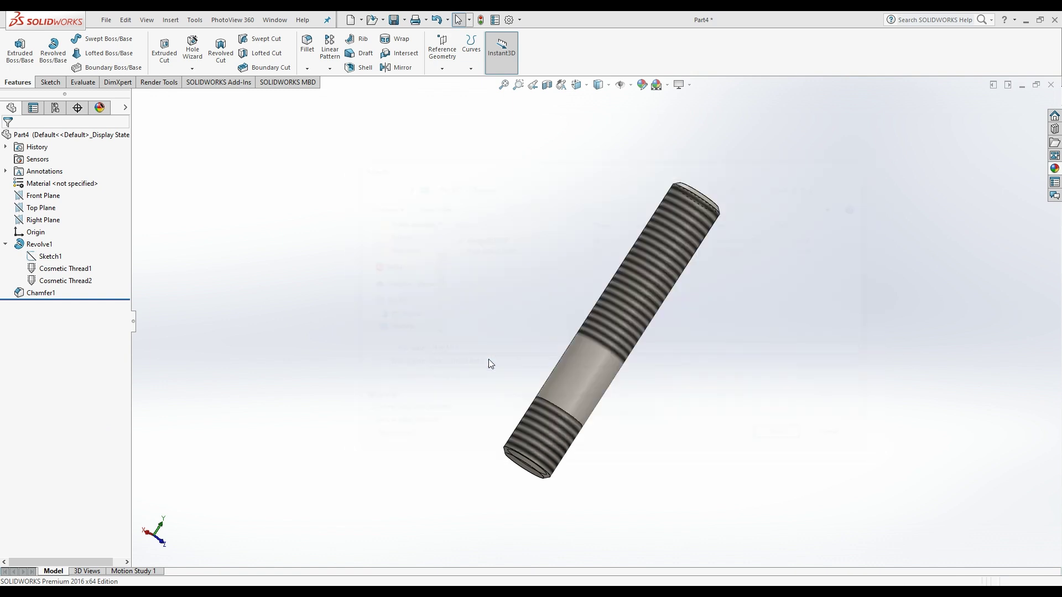